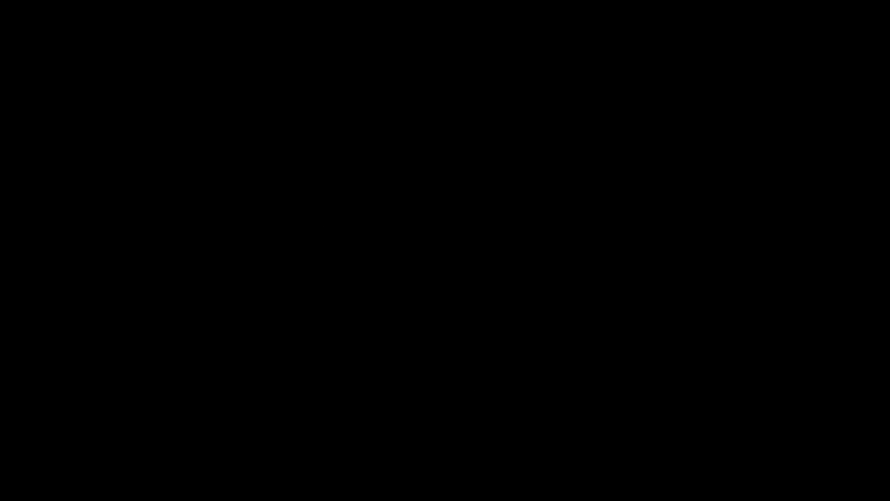
- Search Google for 'blender download' to find the blender.org download page
text(blender download)
key(Return)
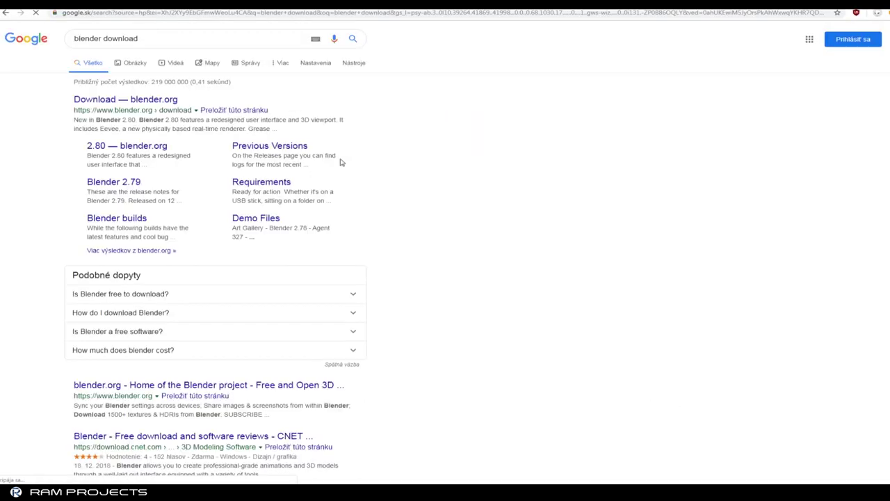
- Download the Blender 2.80 Windows installer (blender-2.80-windows64.msi) from blender.org and run it
click(139, 103)
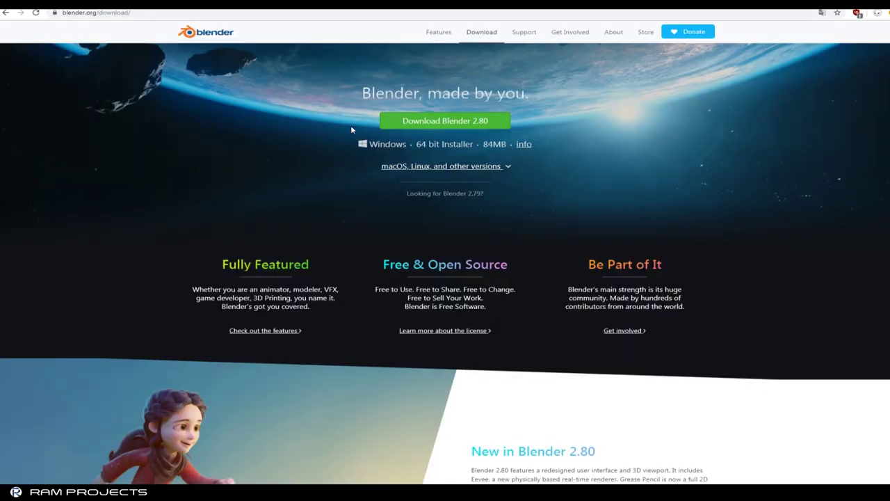
click(442, 121)
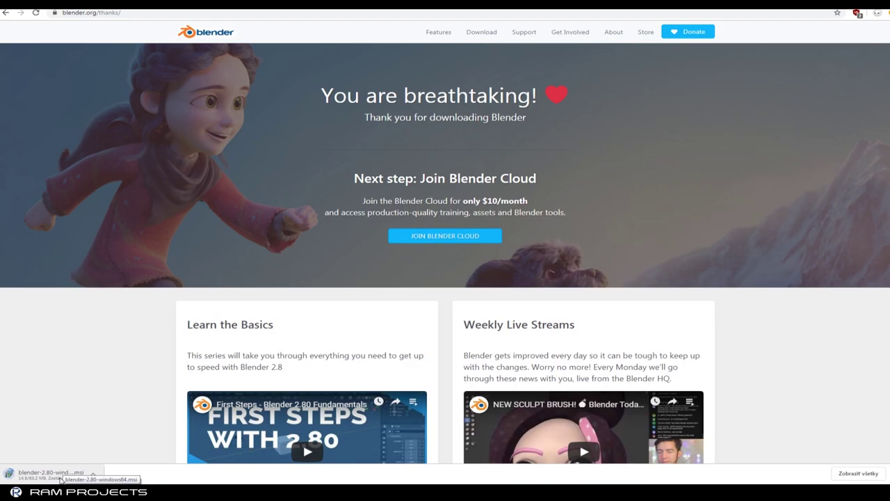
click(73, 472)
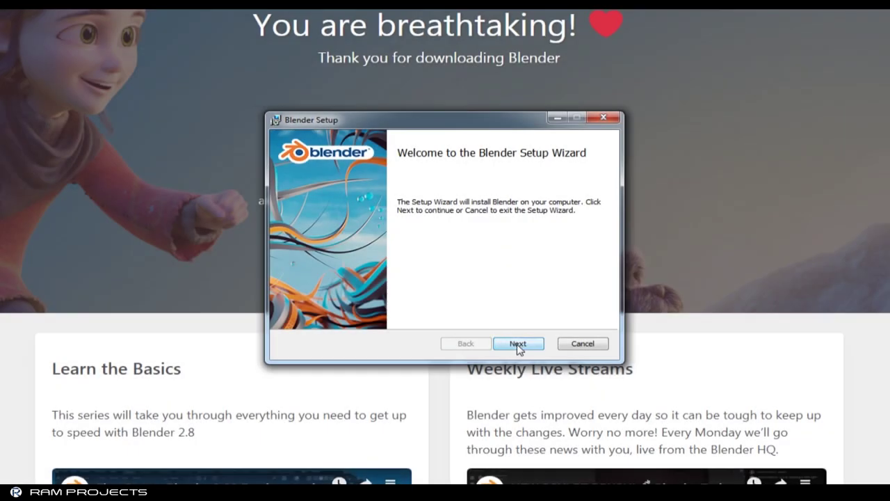
- Install Blender 2.80 with the licence accepted and default location, then launch blender.exe
click(518, 343)
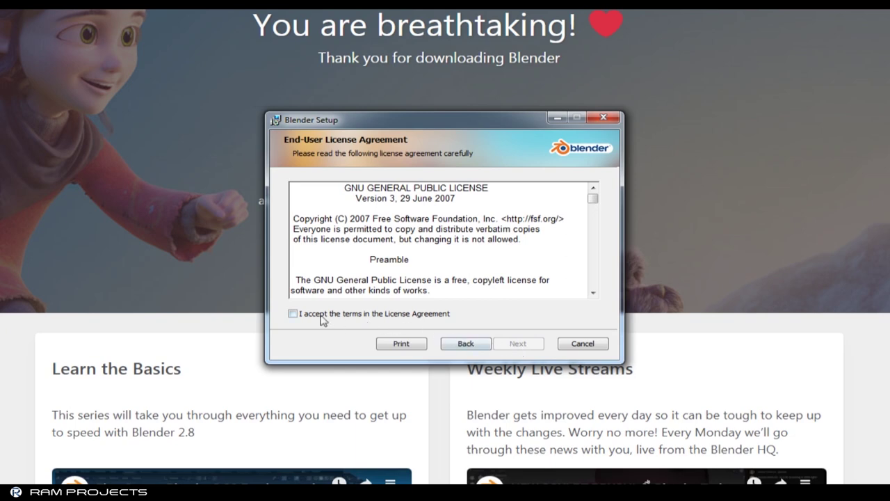
click(292, 314)
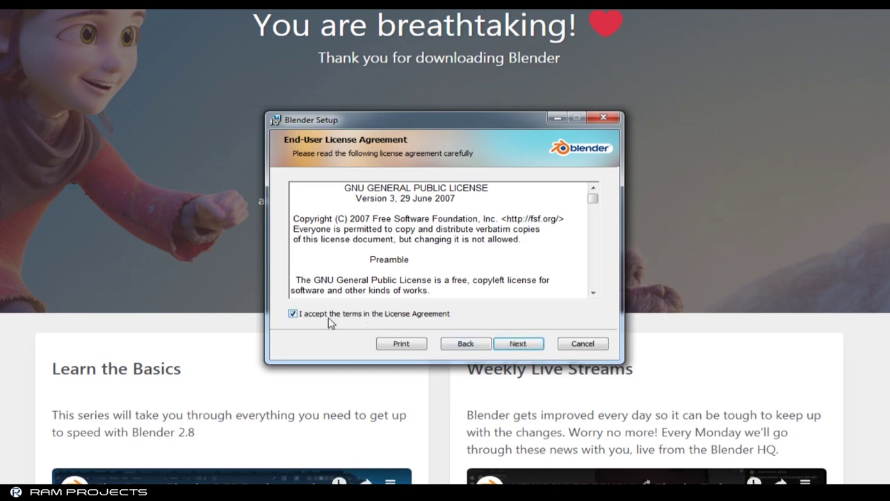
click(513, 345)
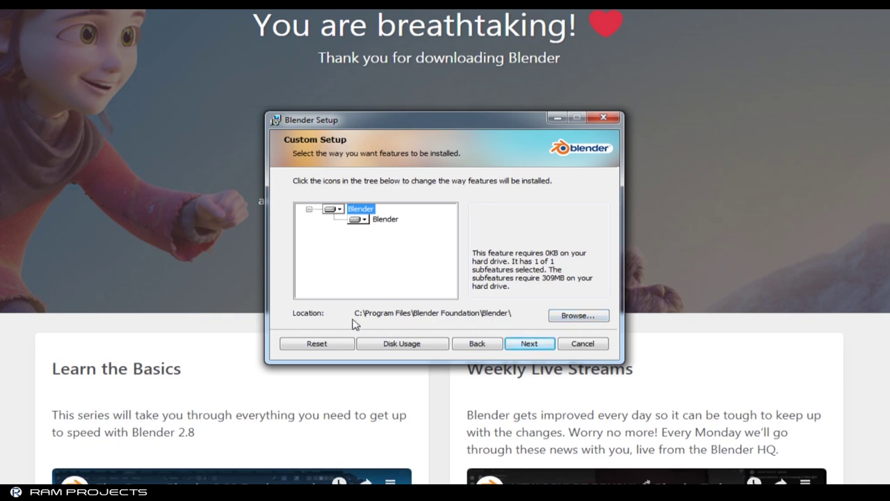
click(529, 348)
click(507, 345)
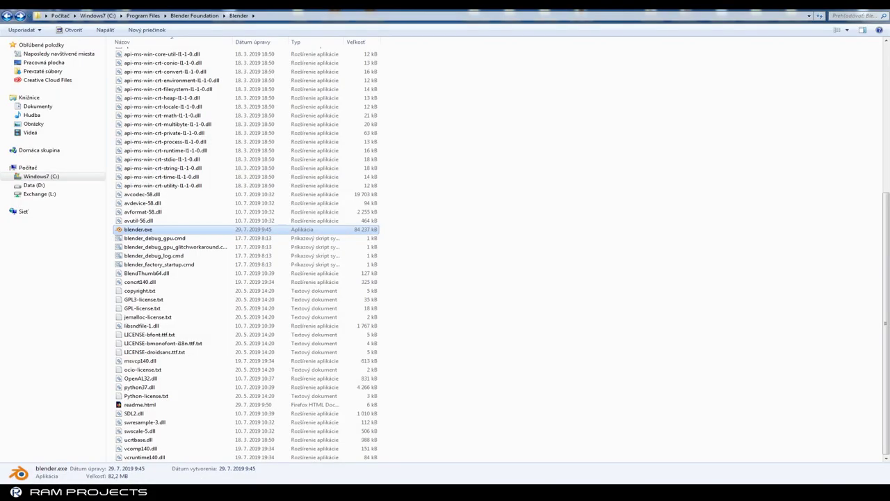
key(Return)
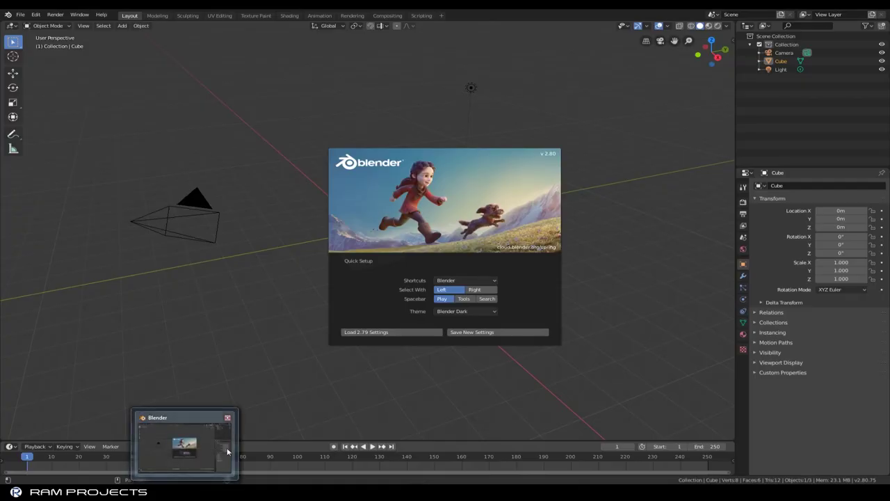
- Close the Blender splash screen and orbit around the default cube
click(593, 289)
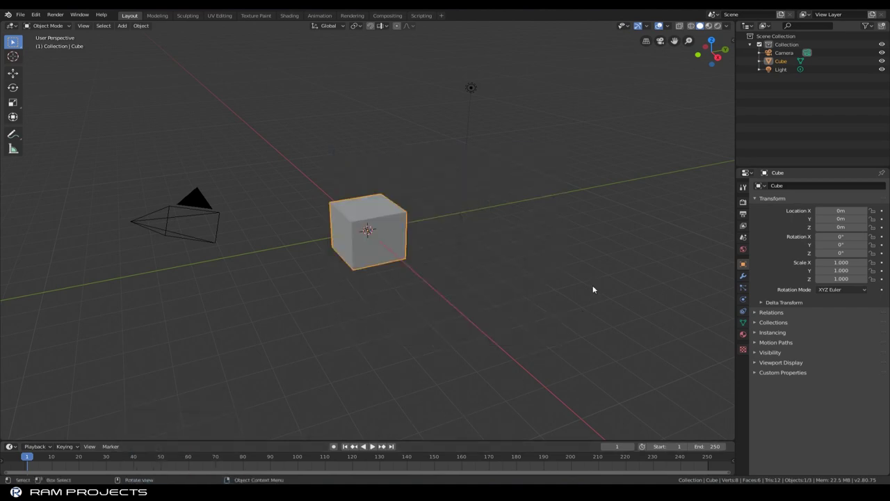
mouse_move(496, 251)
middle_down()
mouse_move(257, 230)
mouse_move(119, 246)
middle_up()
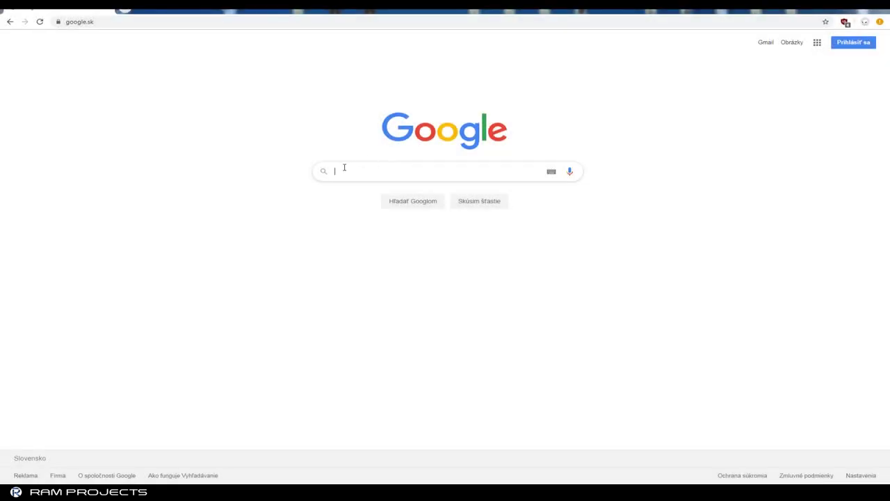
- Search Google for 'turbosquid' and open TurboSquid's Blender models
text(turbosquid)
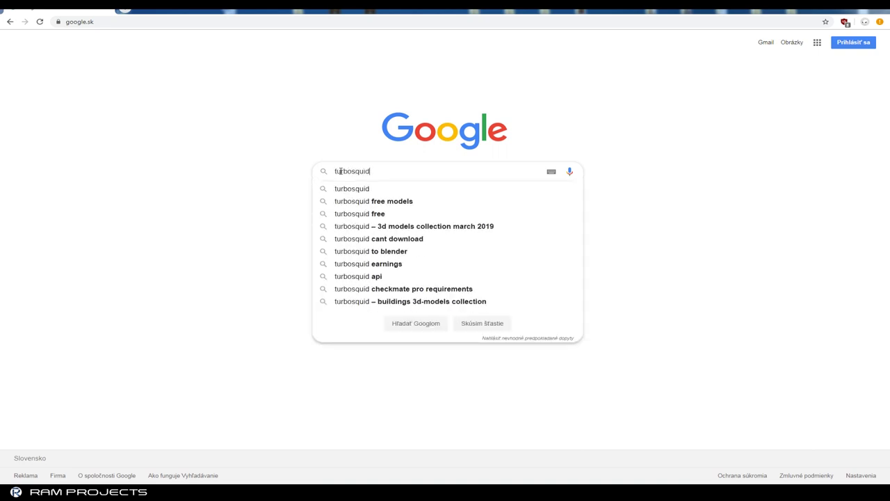
key(Return)
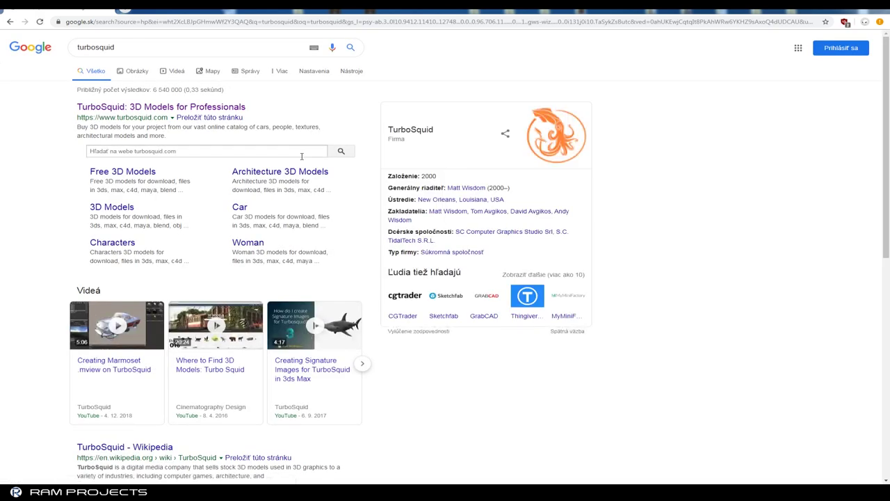
click(154, 110)
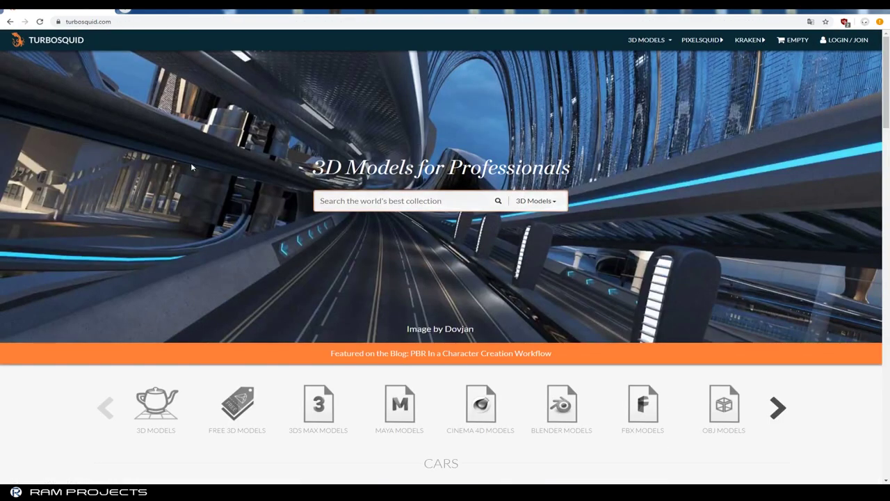
scroll(482, 310, down, 2)
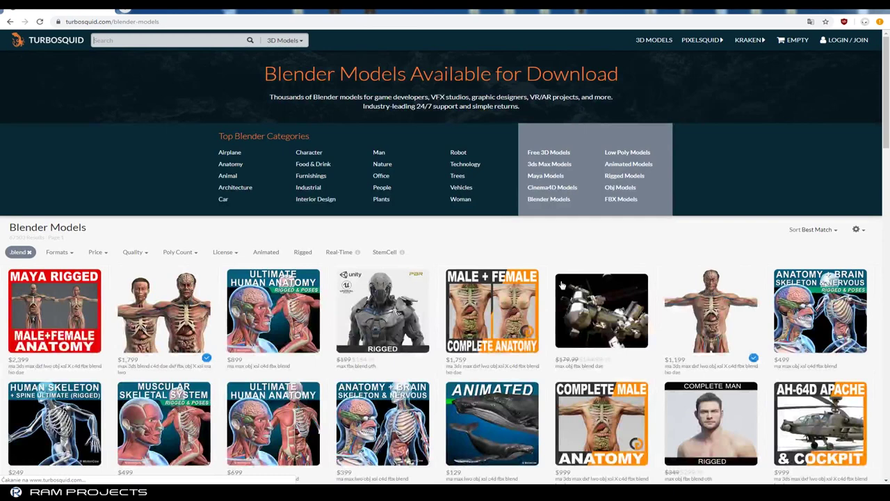
- Filter the Blender models to Free and scroll through the results
click(97, 253)
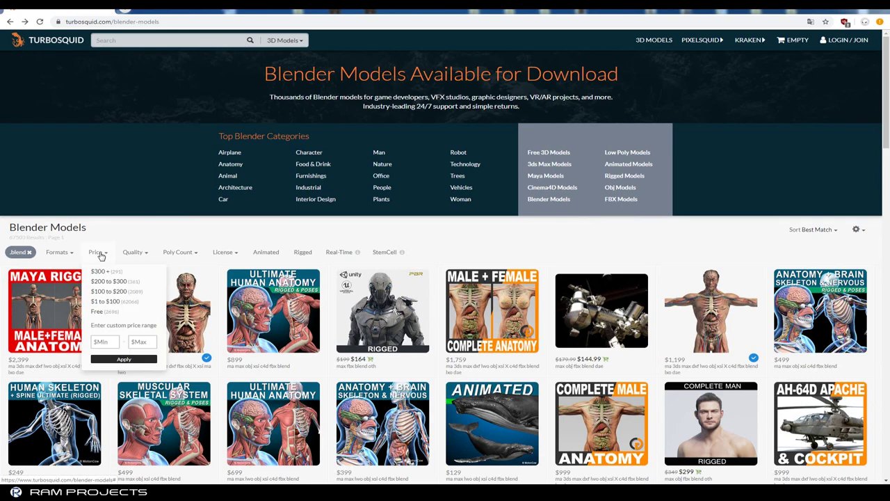
click(98, 311)
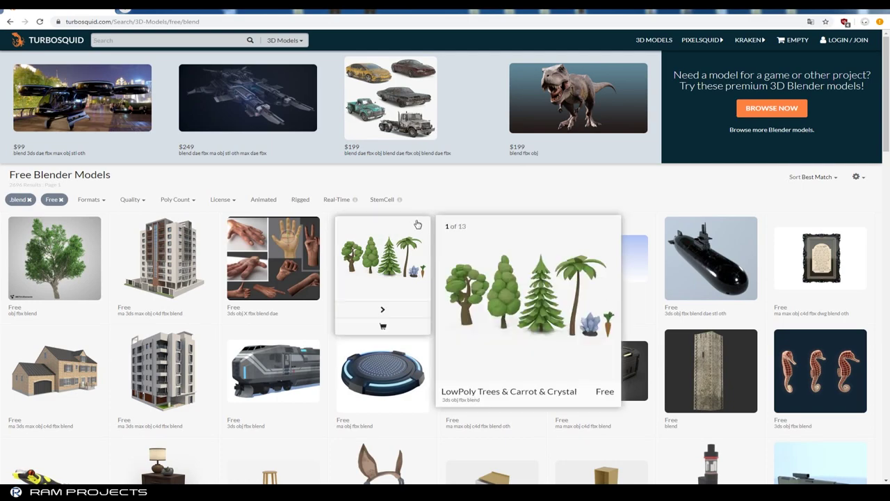
scroll(412, 224, down, 2)
scroll(408, 242, down, 2)
scroll(403, 252, down, 2)
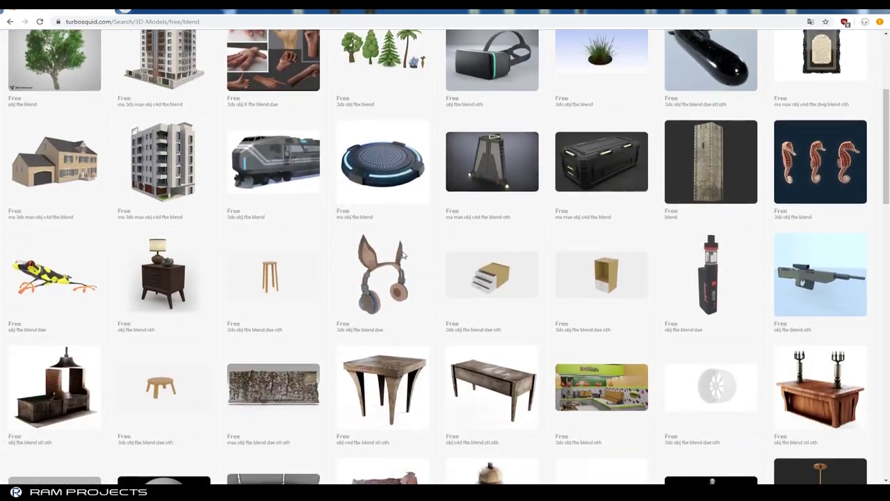
scroll(399, 259, down, 3)
scroll(398, 263, down, 3)
scroll(398, 266, down, 2)
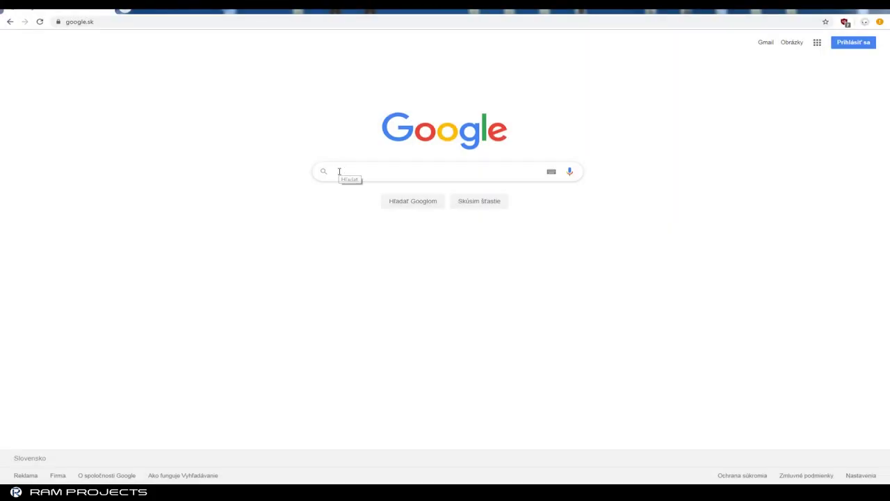
- Search 'free blender models' and browse Free3D's free Blender models listing
text(free blender models)
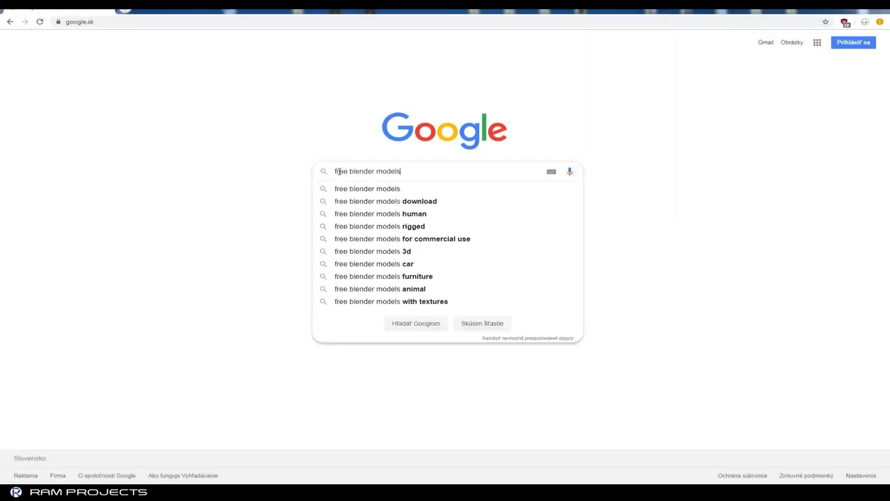
key(Return)
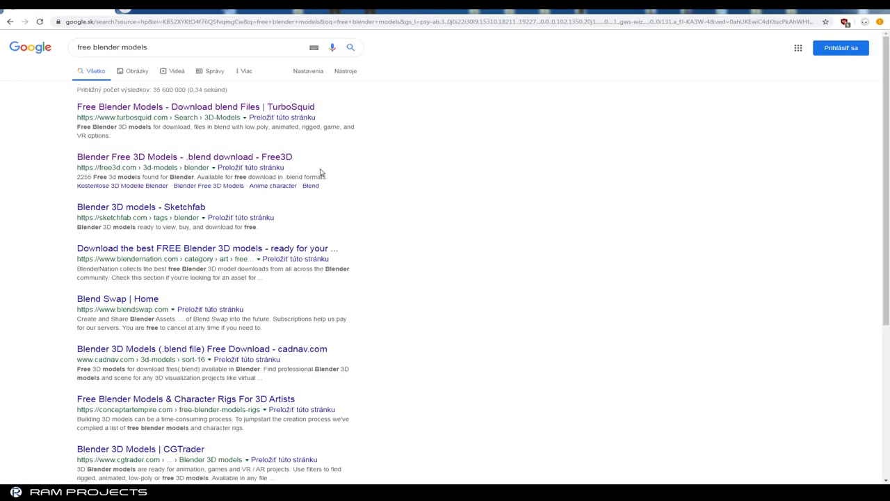
click(157, 161)
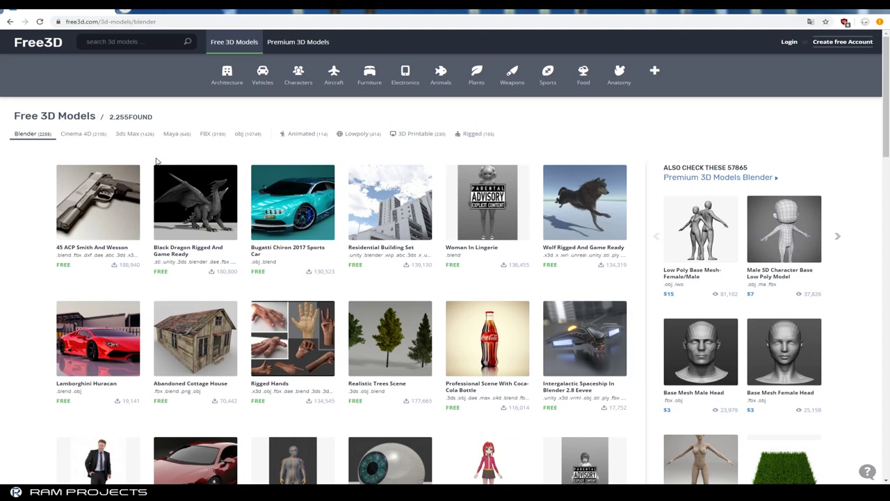
scroll(313, 209, down, 1)
scroll(313, 210, down, 2)
scroll(311, 214, down, 2)
scroll(312, 216, down, 2)
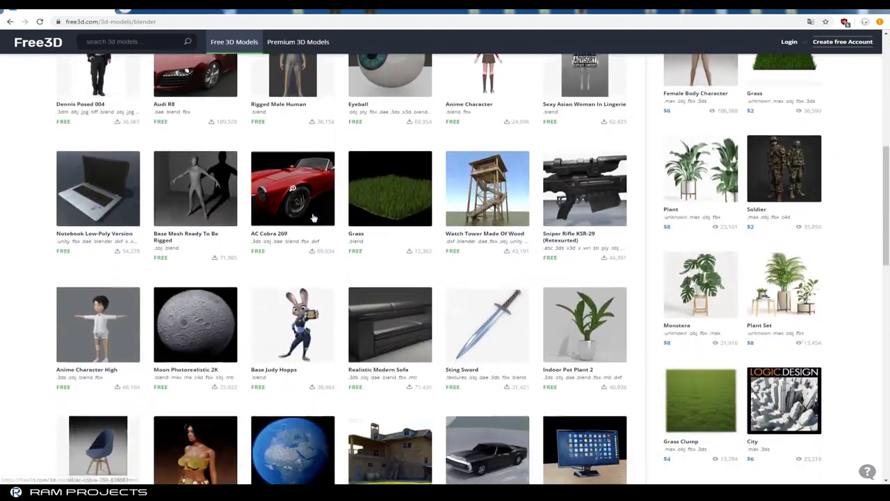
scroll(313, 218, down, 2)
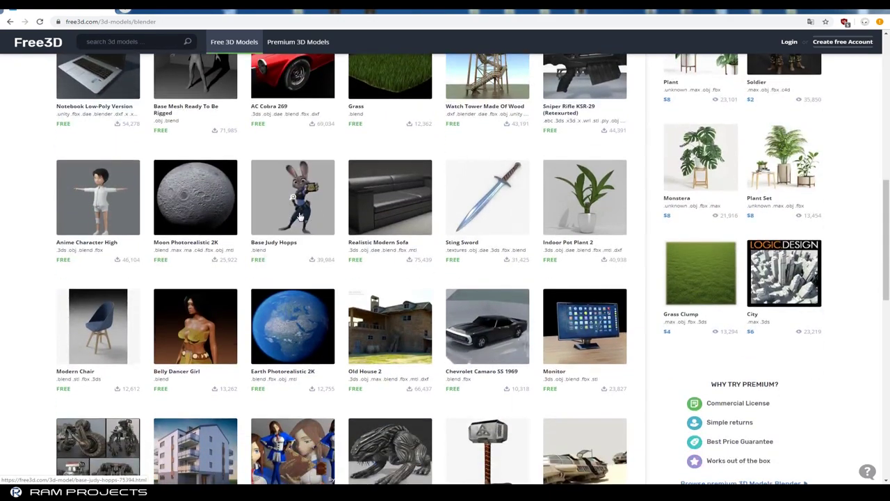
- Download the Amphibious tank as 18-amphibious-tank-3-blender-2.8.zip and open it
click(293, 216)
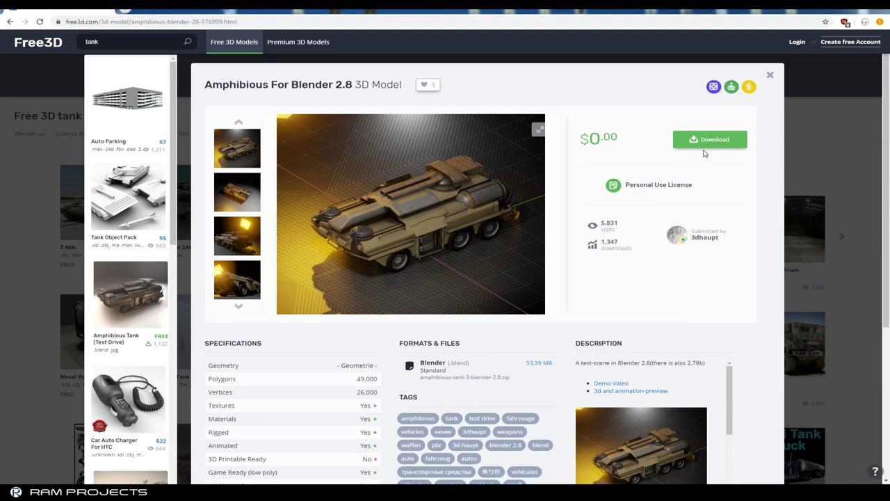
click(708, 142)
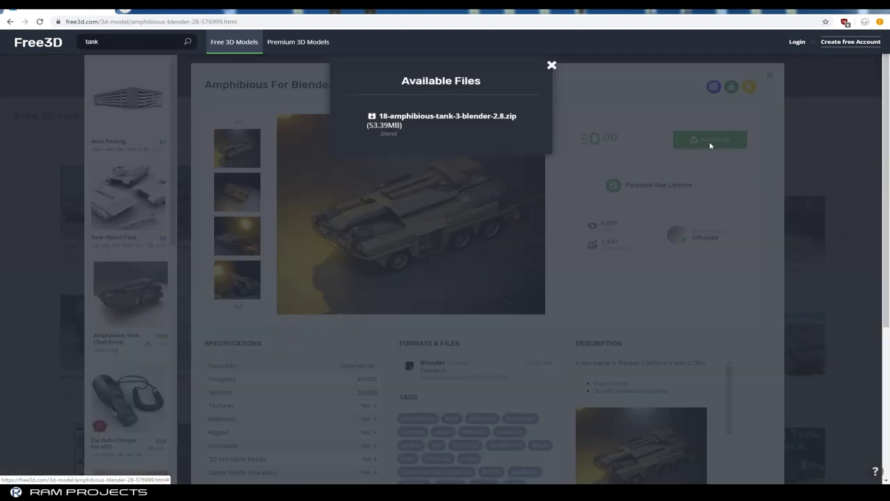
click(438, 118)
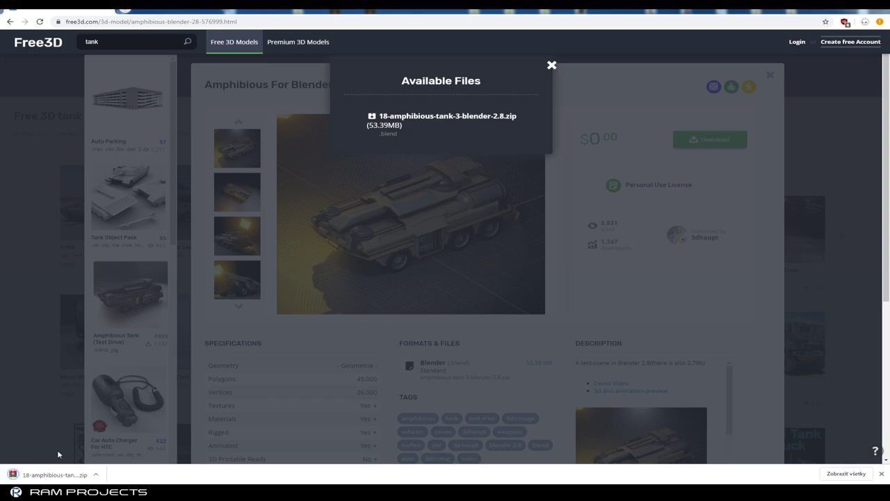
click(50, 474)
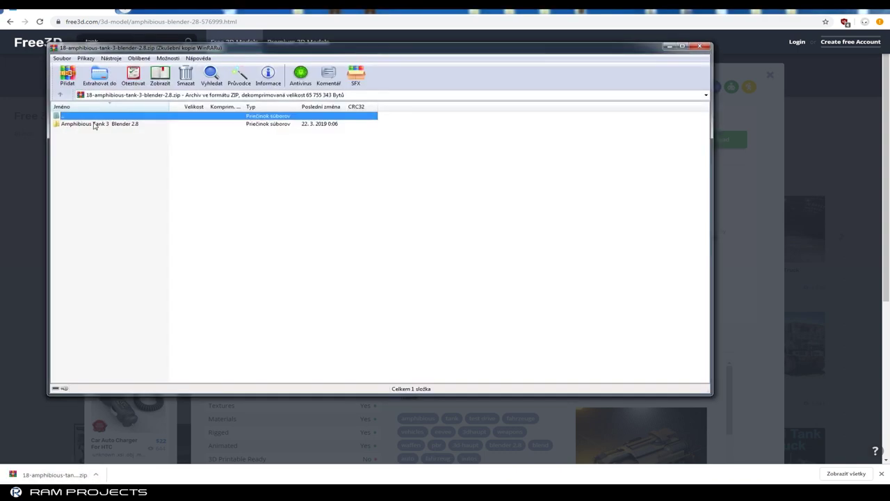
- Extract both Amphibious Tank .blend files and open Amphibious Tank 3 Blender 2.8.blend
double_click(94, 124)
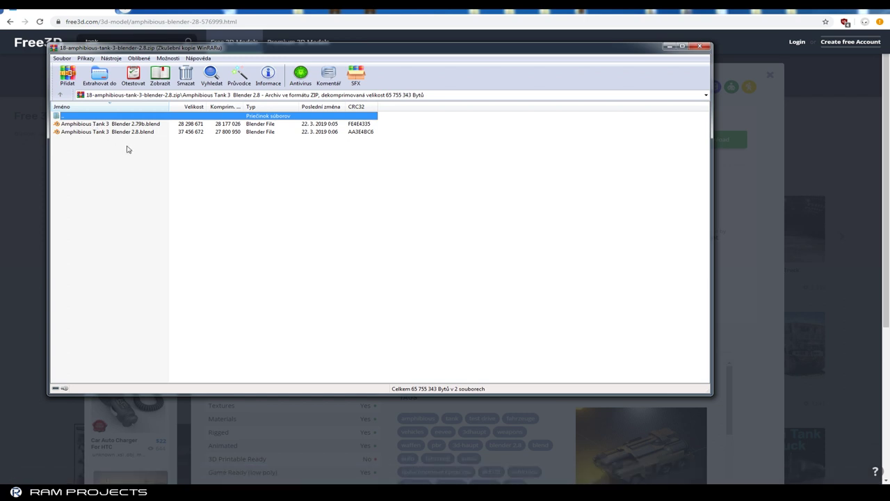
drag(135, 147, 98, 124)
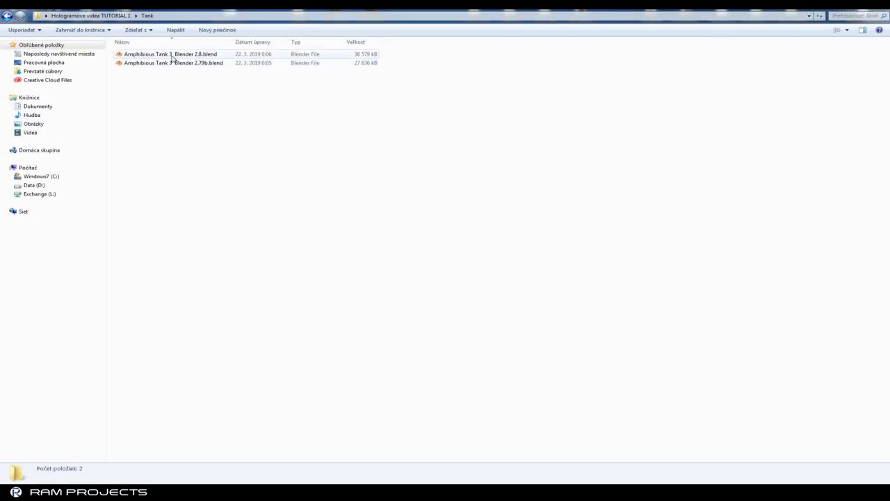
click(171, 56)
double_click(171, 56)
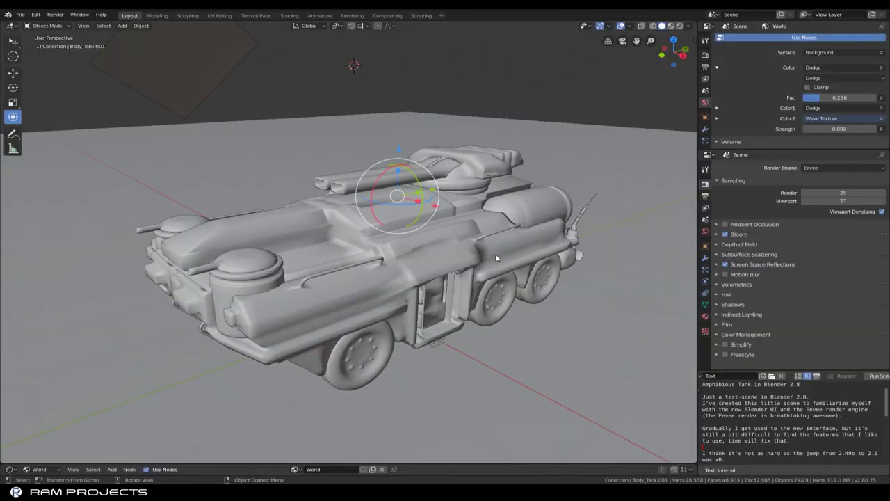
scroll(565, 313, down, 1)
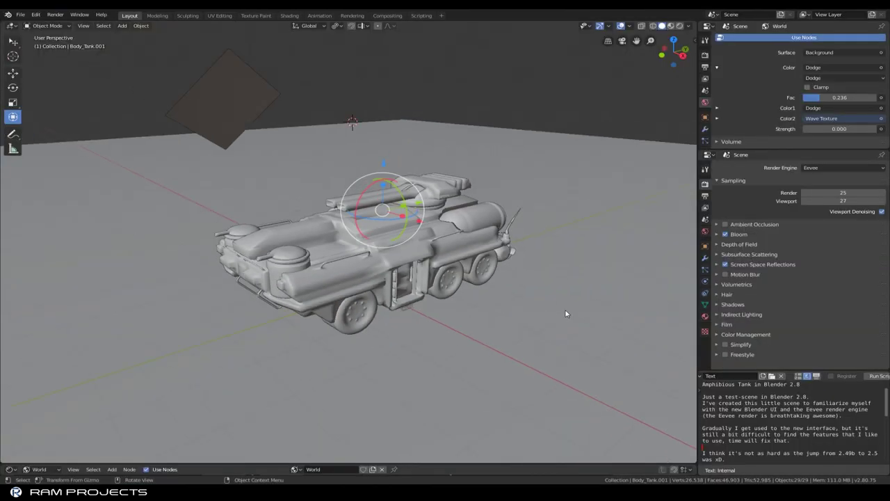
scroll(566, 314, down, 2)
mouse_move(566, 314)
middle_down()
mouse_move(331, 306)
mouse_move(393, 308)
mouse_move(518, 281)
mouse_move(607, 287)
middle_up()
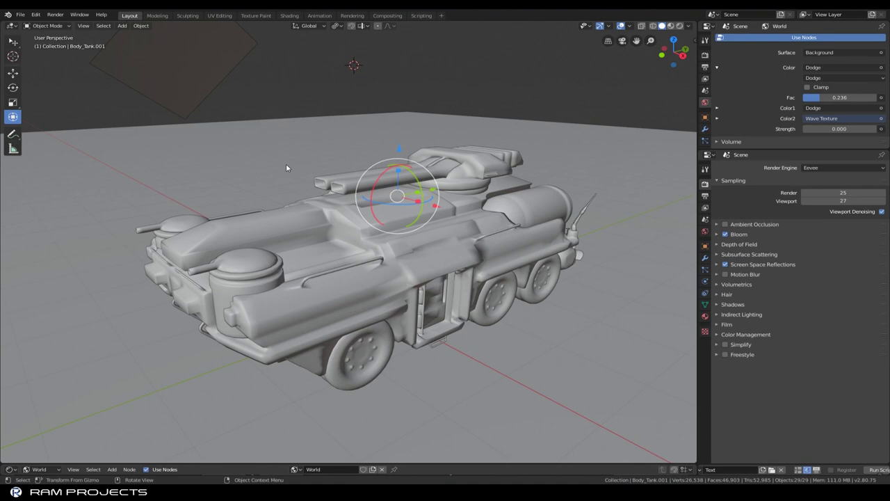
- Switch the viewport to wireframe shading
scroll(285, 167, down, 3)
scroll(287, 168, down, 2)
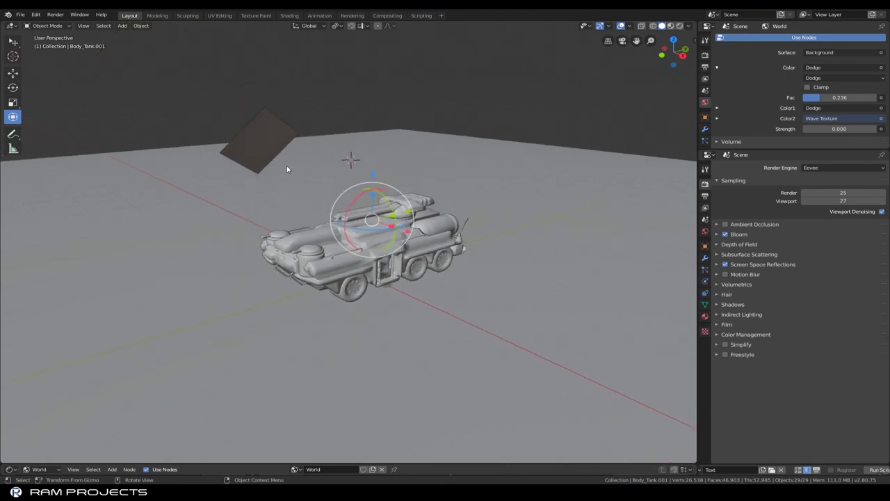
scroll(287, 169, down, 1)
scroll(306, 165, up, 2)
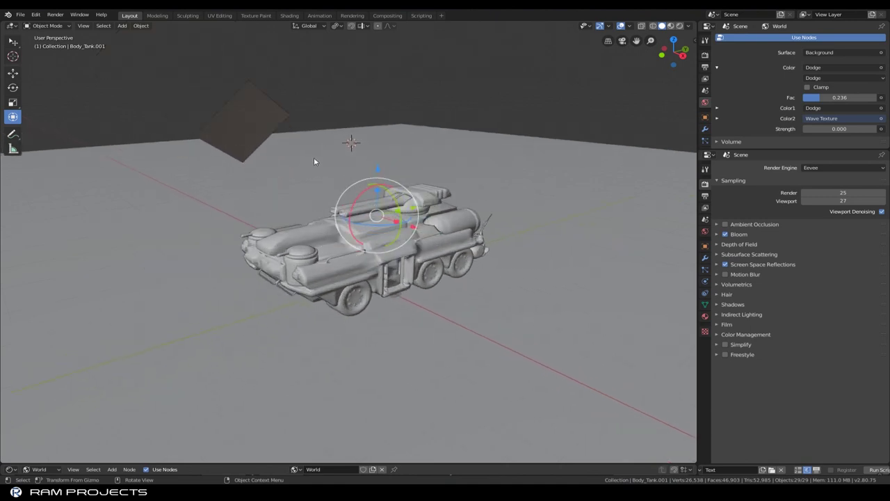
key(z)
click(243, 159)
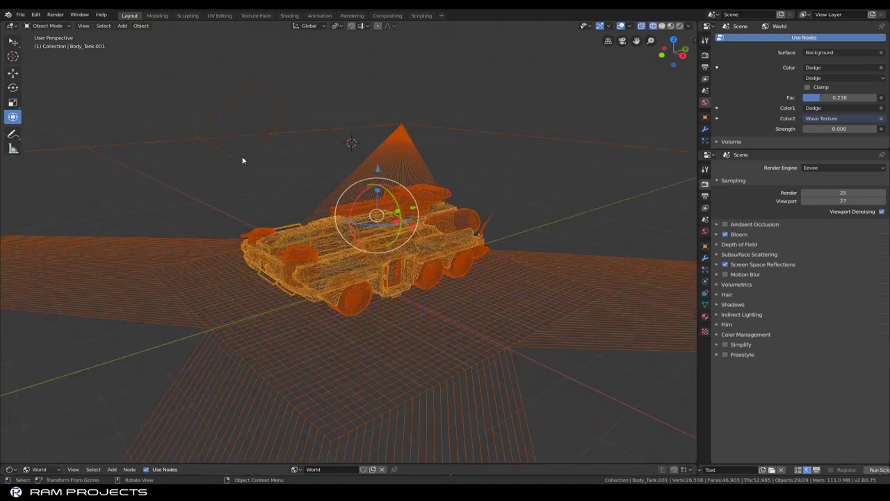
- Delete the backdrop plane and the floor object
click(265, 142)
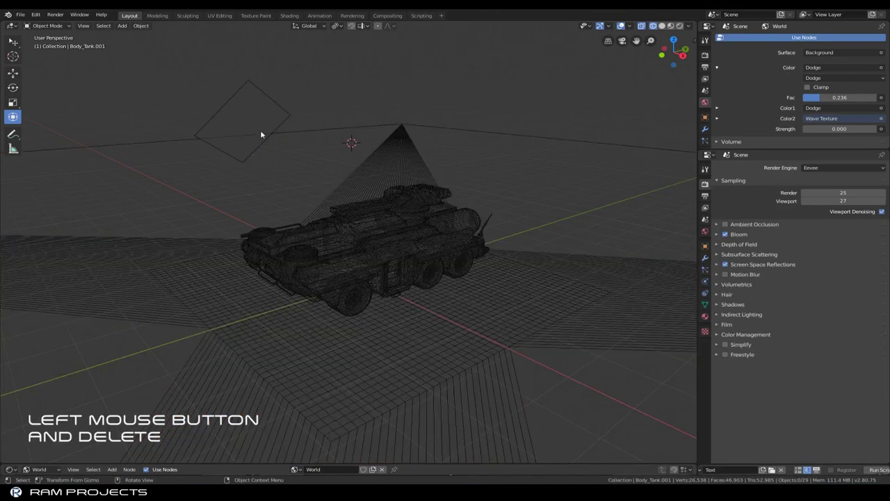
click(288, 115)
key(Delete)
click(407, 150)
key(Delete)
middle_drag(416, 186, 375, 171)
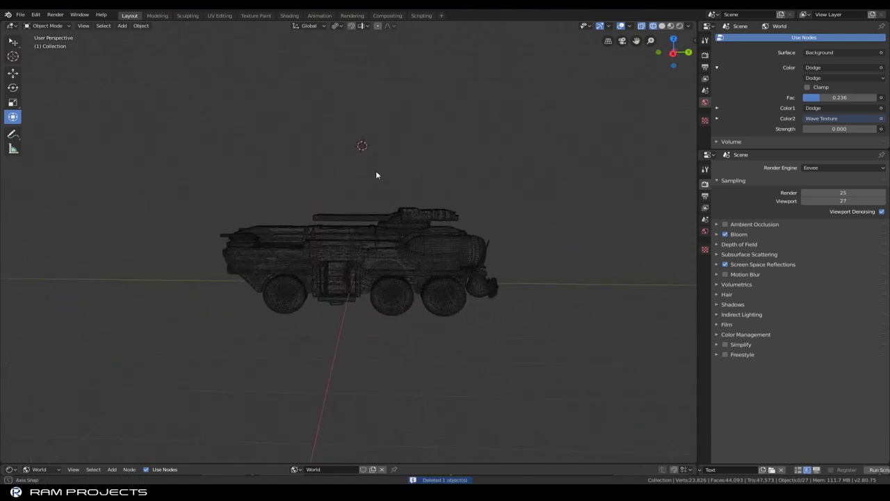
- In the Modeling workspace, delete the Point.001, Point and Spot lights
click(159, 16)
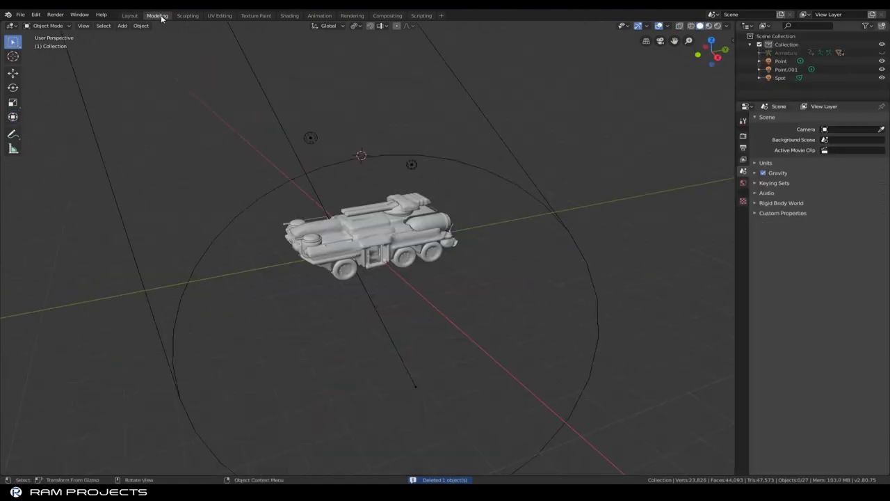
click(312, 138)
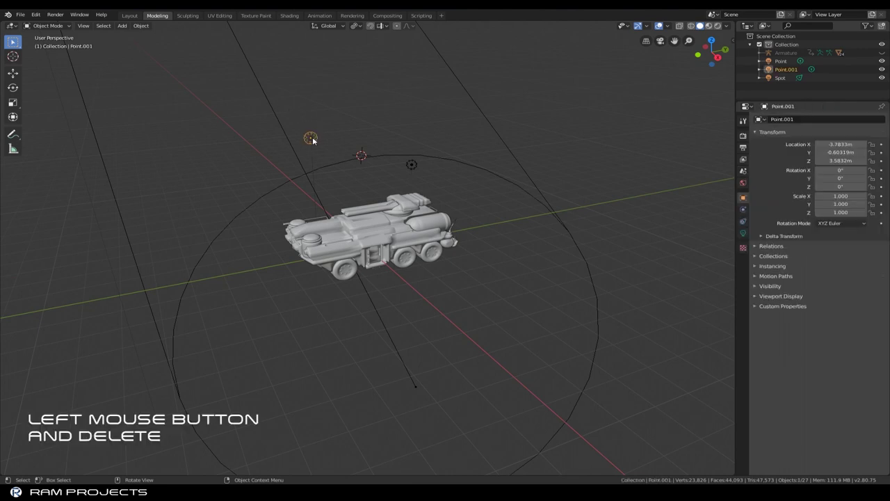
key(Delete)
click(410, 164)
key(Delete)
middle_drag(369, 175, 300, 143)
scroll(300, 144, down, 4)
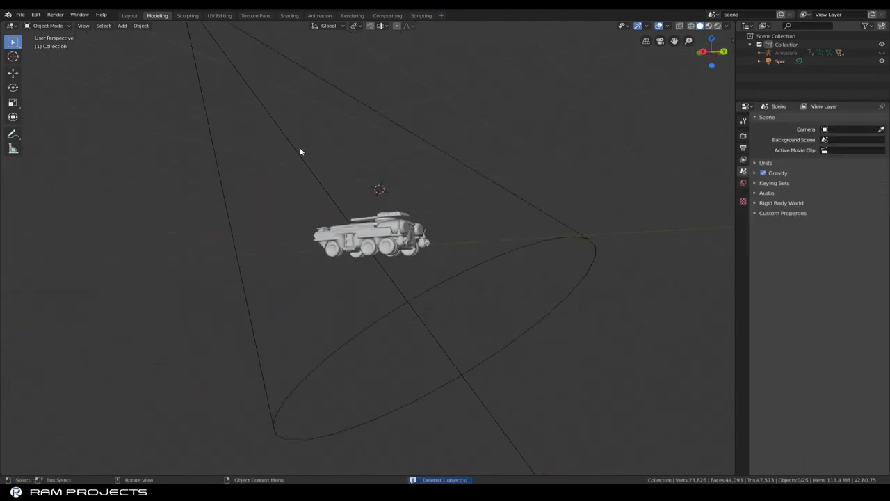
click(237, 71)
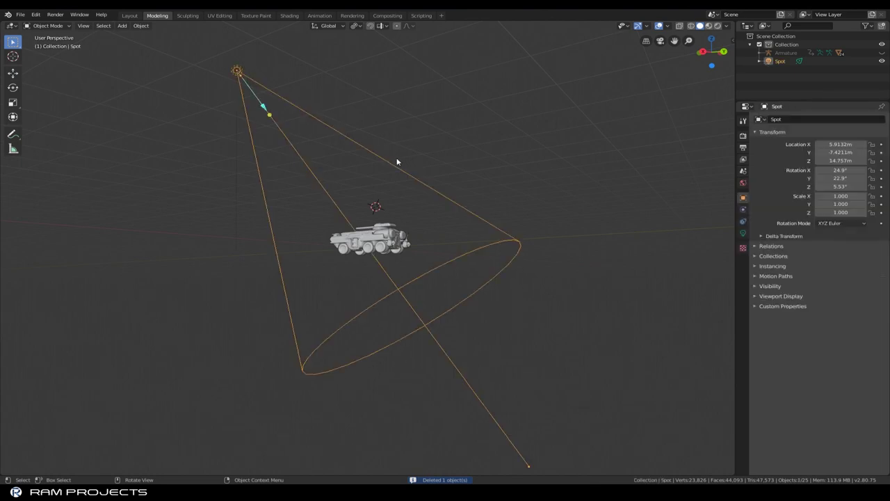
key(Delete)
scroll(379, 252, up, 2)
scroll(380, 252, up, 4)
middle_drag(380, 253, 424, 238)
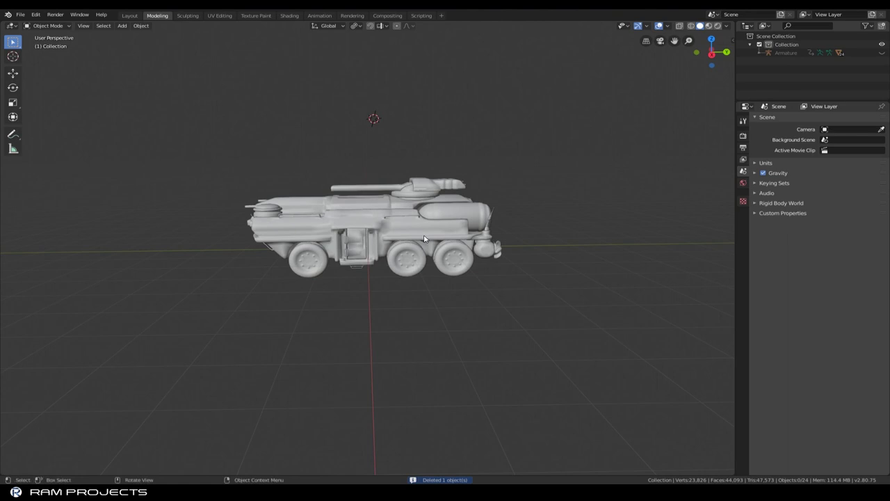
- Add an instance of the tank Collection to the scene
click(751, 46)
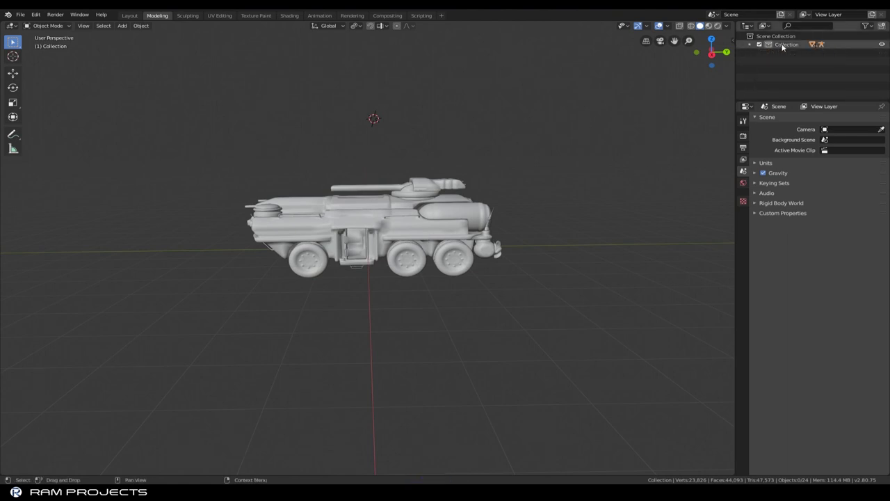
click(782, 47)
right_click(783, 47)
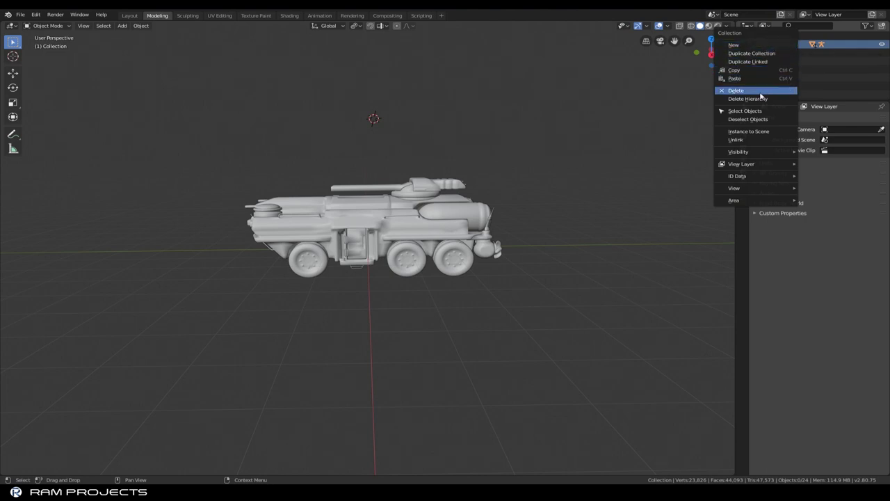
click(756, 135)
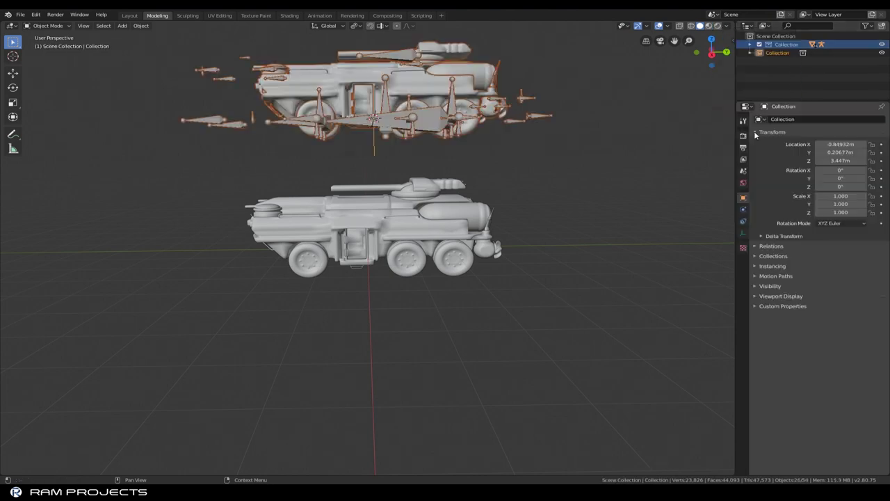
- Place the Collection instance at location X 0, Y 0, Z 10 m
double_click(839, 144)
text(0)
key(Tab)
text(0)
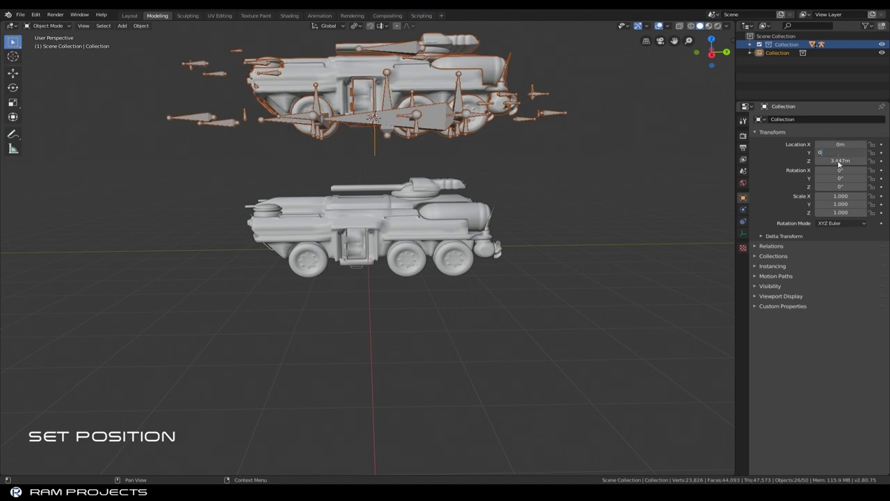
key(Tab)
text(1)
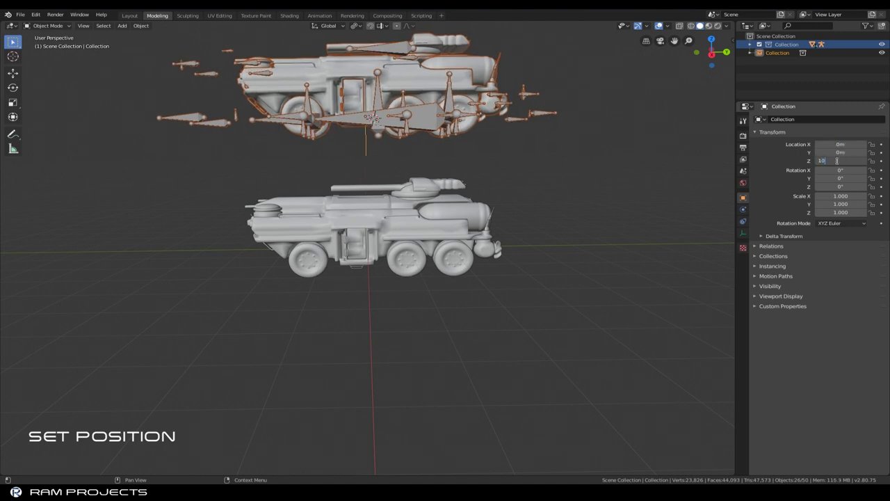
key(Return)
scroll(410, 125, down, 3)
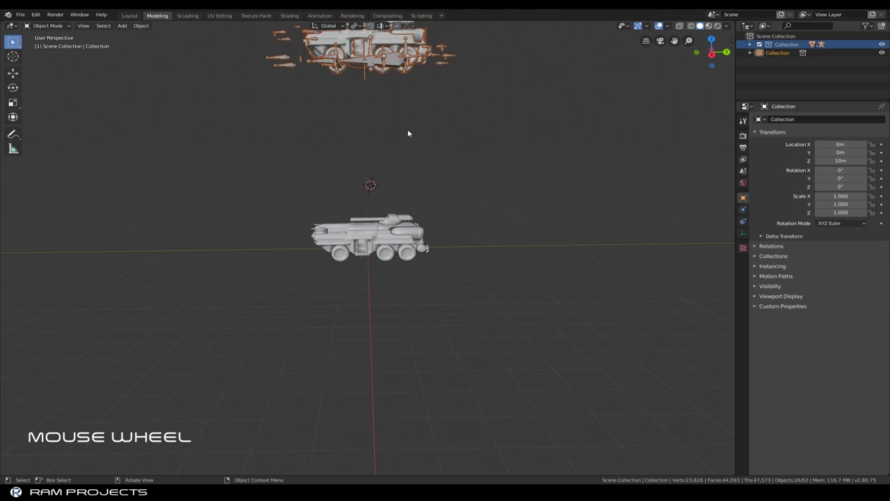
scroll(404, 132, down, 1)
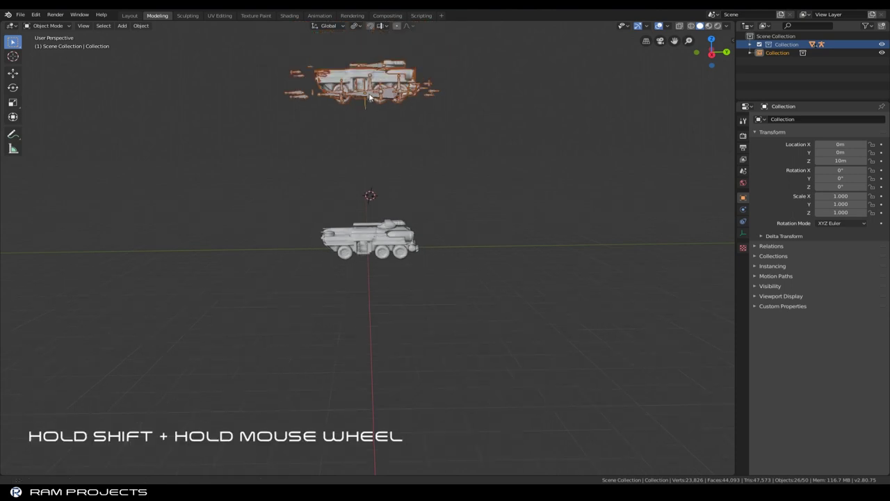
shift+middle_drag(372, 134, 370, 180)
scroll(371, 180, up, 3)
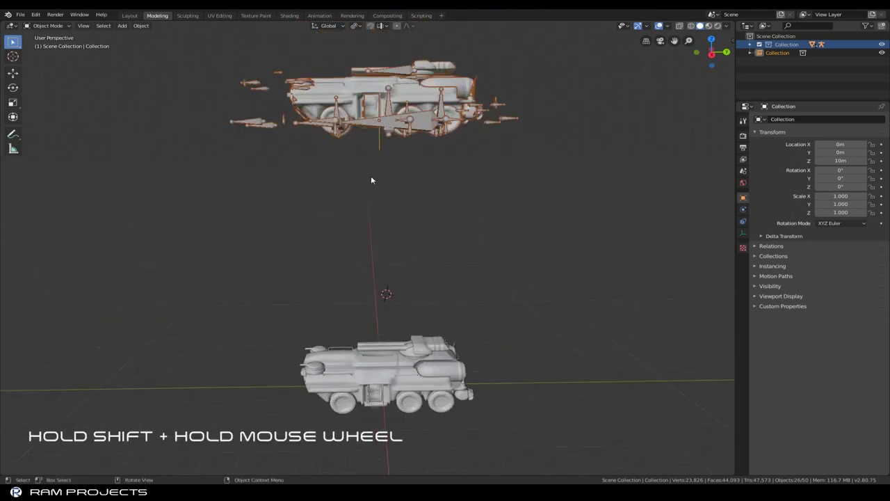
scroll(371, 181, down, 1)
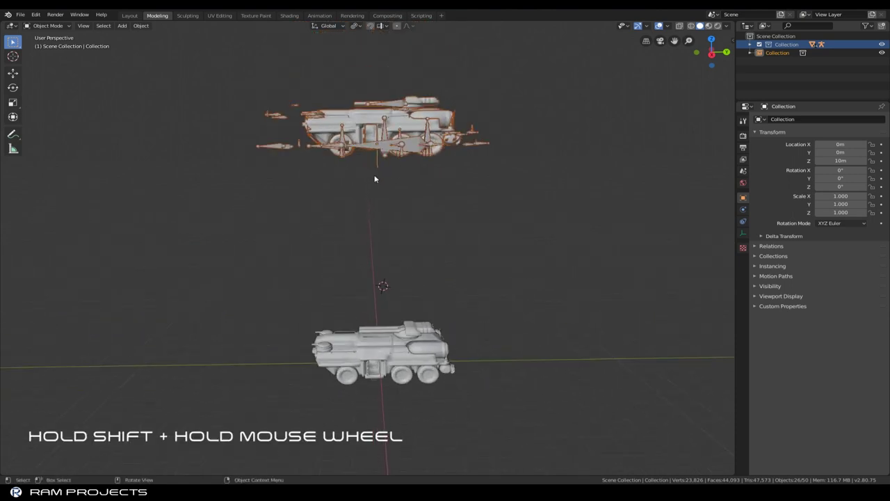
- Delete the tank's armature from the Collection in the Outliner
click(751, 45)
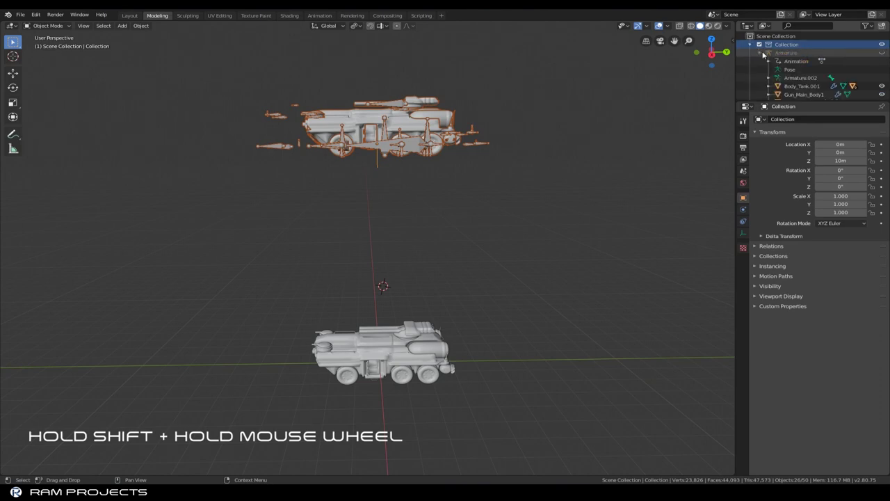
click(799, 78)
right_click(801, 80)
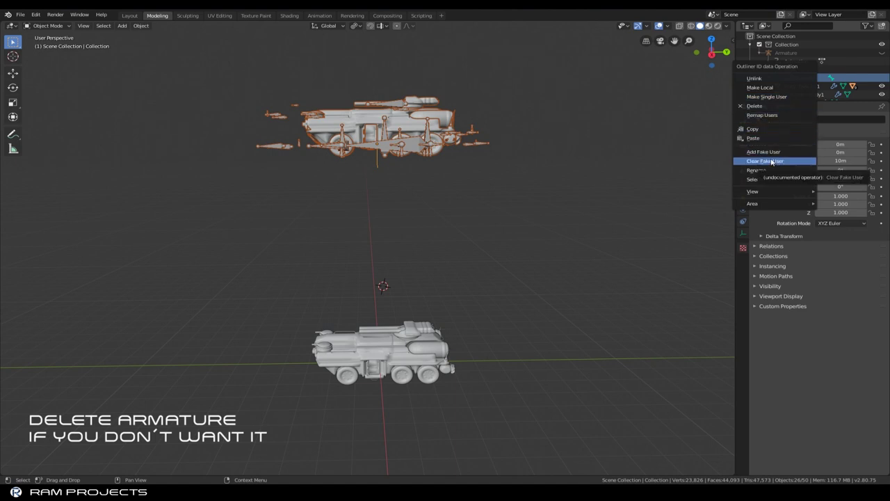
click(758, 106)
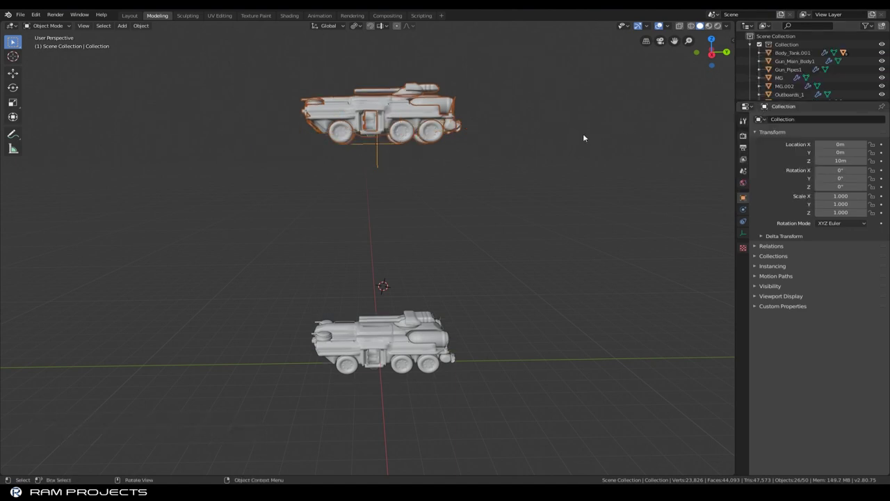
shift+middle_drag(380, 115, 382, 197)
scroll(400, 162, up, 3)
mouse_move(408, 129)
middle_down()
mouse_move(565, 141)
mouse_move(402, 137)
middle_up()
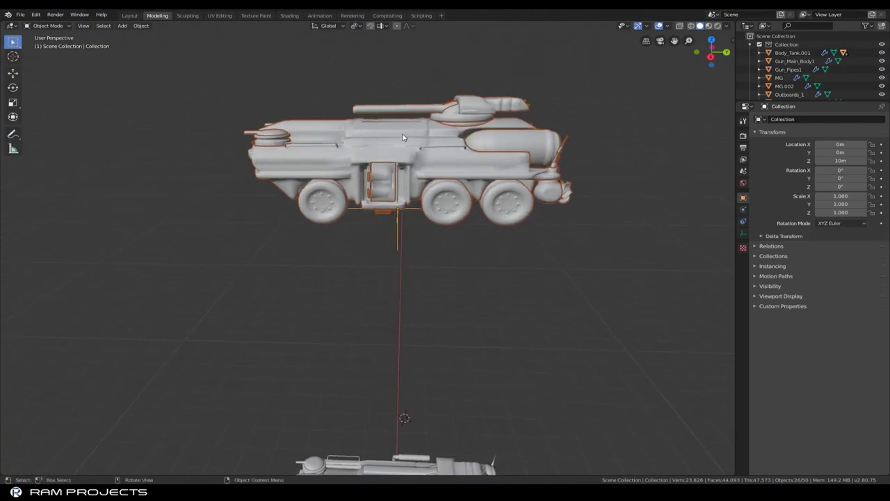
- Test a Z rotation on the upper tank, reset it to 0°, and deselect everything
mouse_move(839, 186)
mouse_down()
mouse_move(889, 186)
mouse_move(863, 187)
mouse_up()
click(834, 187)
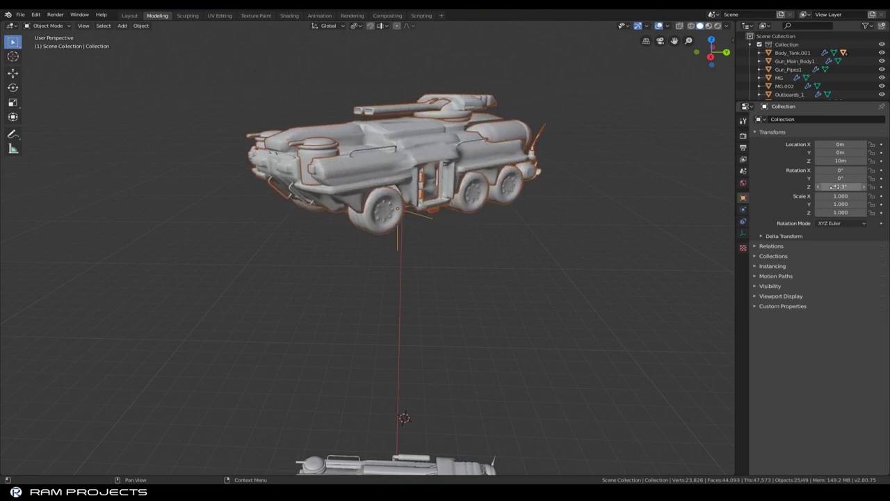
key(Return)
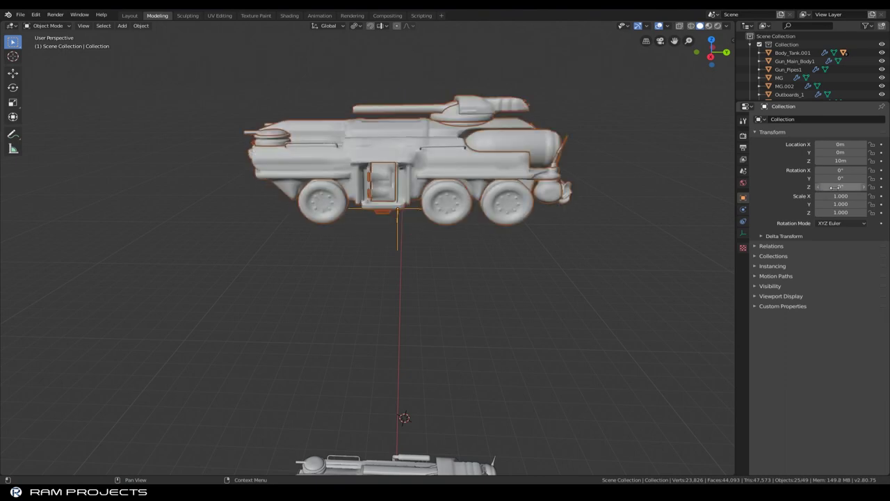
shift+middle_drag(500, 117, 468, 136)
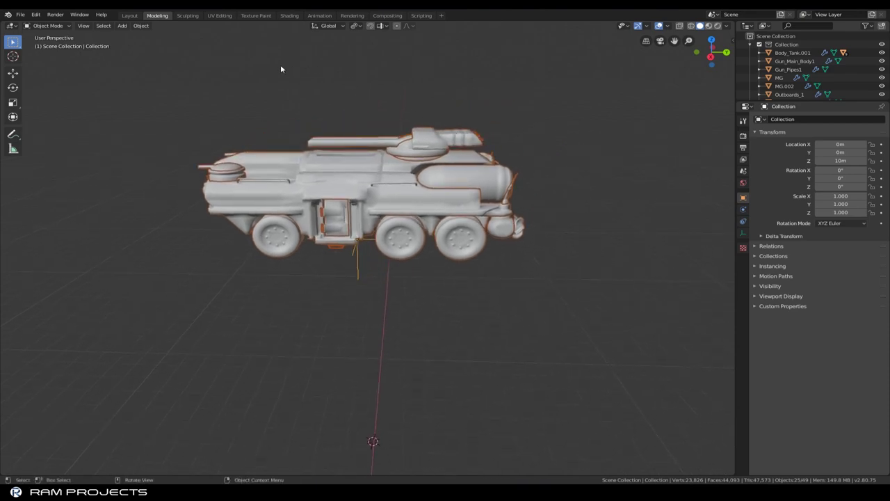
key(alt+a)
shift+middle_drag(280, 69, 298, 108)
key(shift+a)
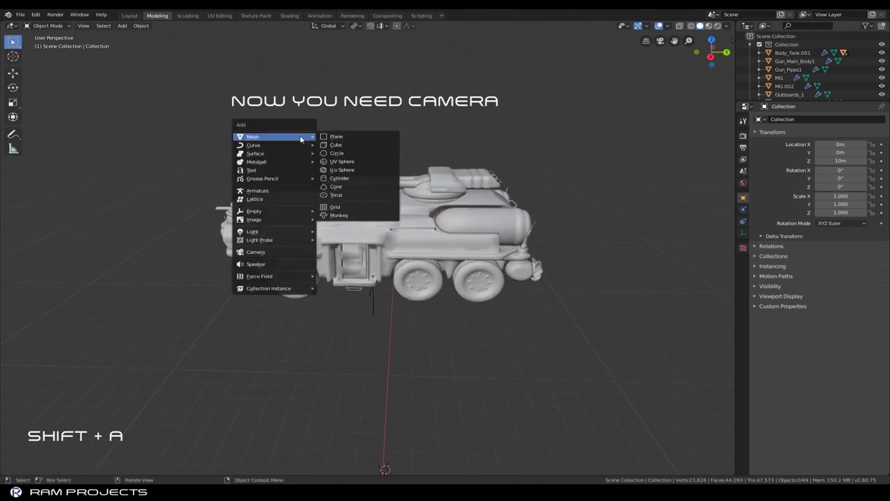
- Add a camera at the 3D cursor and set its location to 0, 0, 0
click(254, 253)
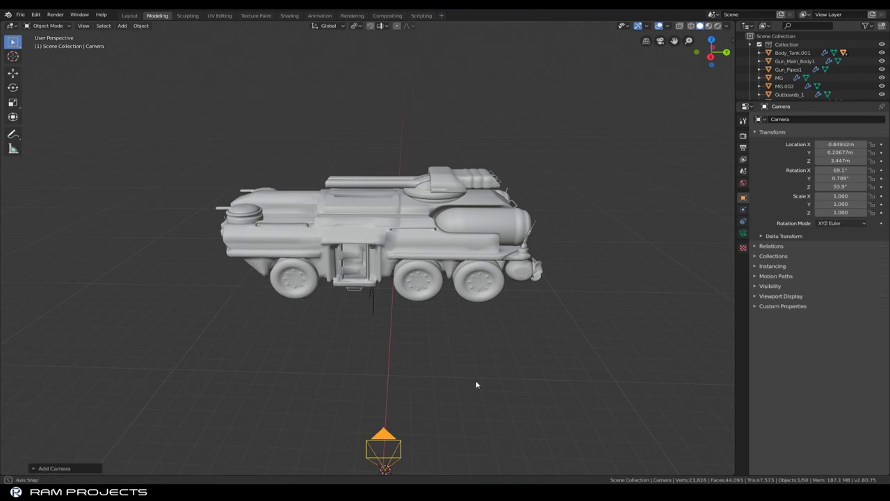
middle_drag(477, 384, 398, 364)
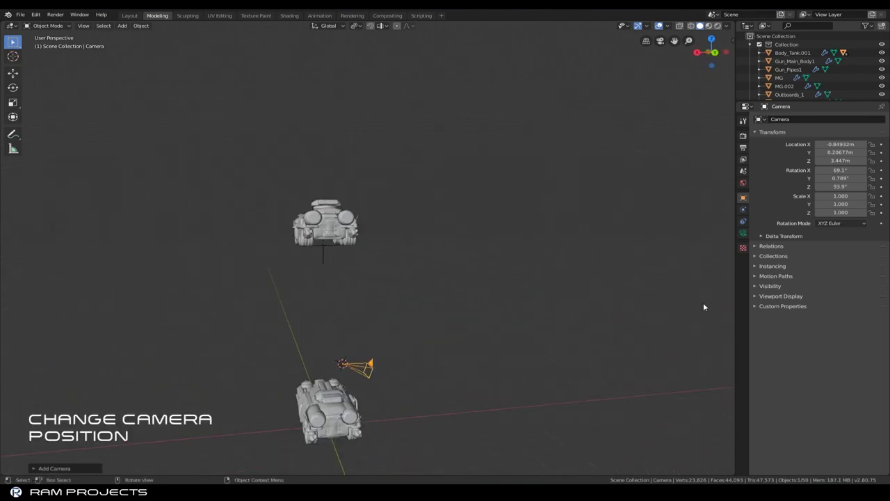
click(839, 145)
text(0)
click(839, 151)
text(0)
key(Return)
click(837, 161)
text(0)
key(Return)
- Rotate the camera to 70°, 0°, 45°
click(840, 170)
text(7)
key(Return)
click(840, 178)
text(0)
key(Return)
click(840, 187)
text(0)
key(Return)
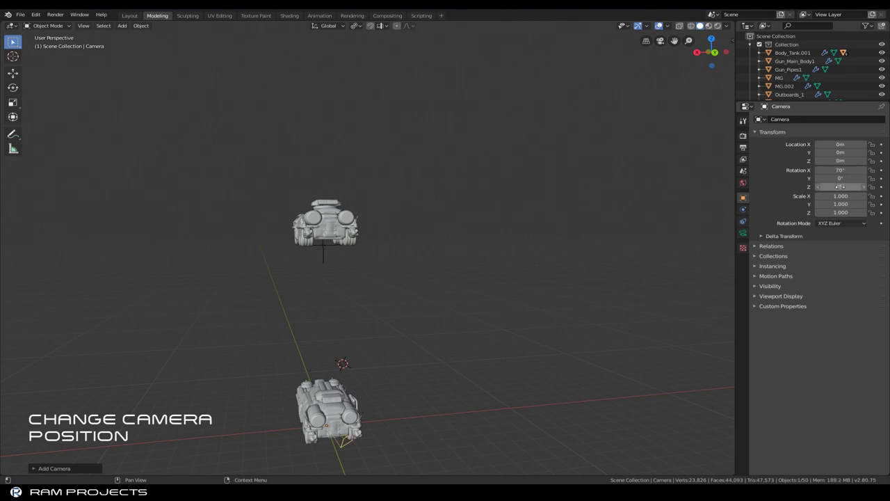
- Move the camera to X 10m, Y -10m, Z 13.75m and look through it
mouse_move(840, 161)
mouse_down()
mouse_move(879, 160)
mouse_move(828, 144)
mouse_up()
click(839, 144)
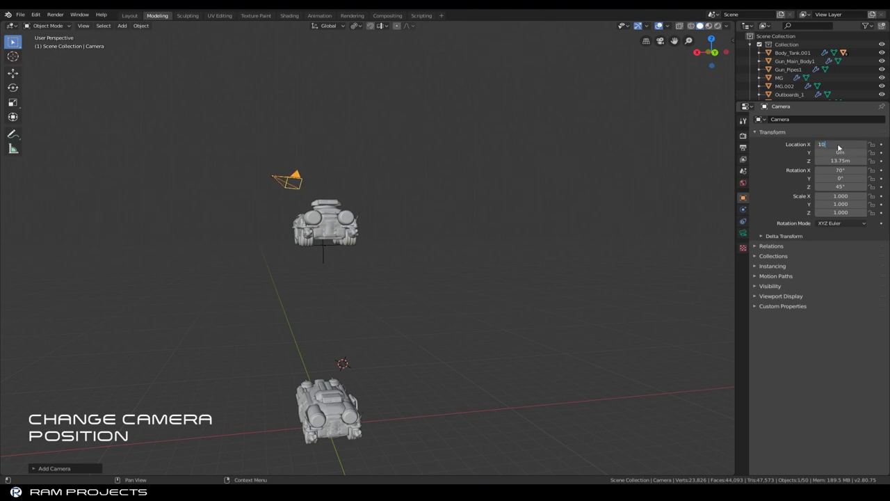
key(Return)
click(833, 152)
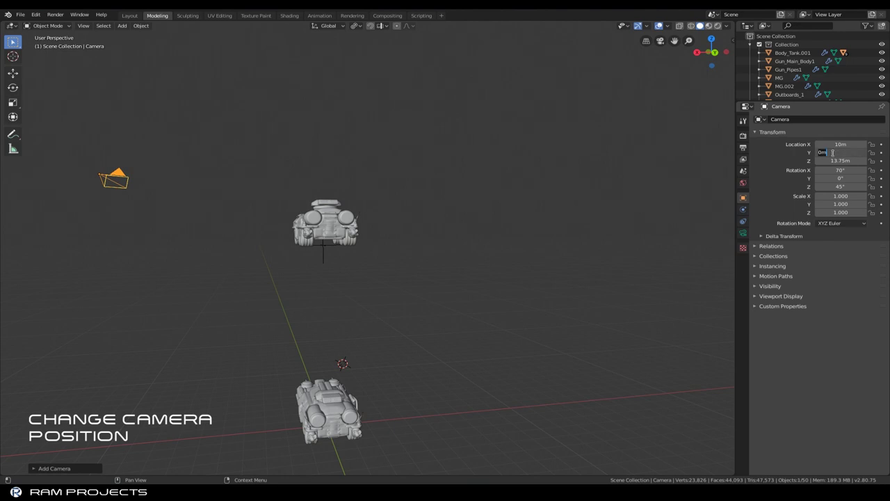
text(-1)
key(Return)
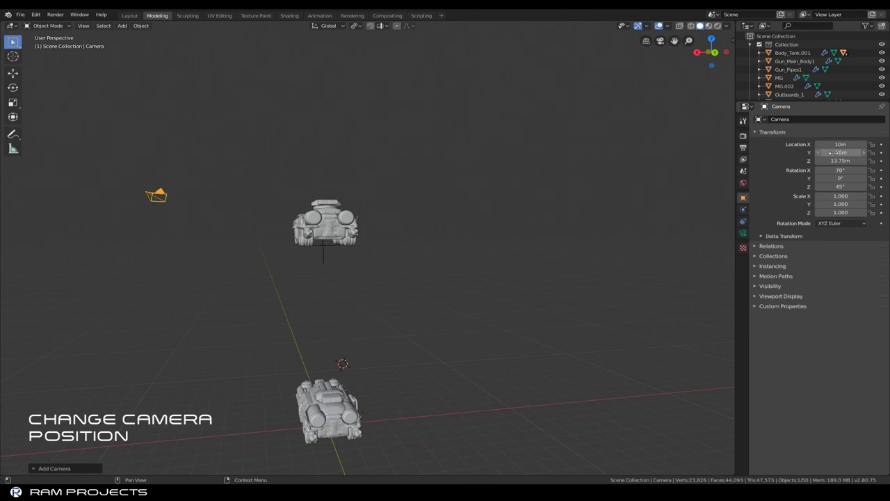
mouse_move(273, 176)
middle_down()
mouse_move(408, 196)
mouse_move(424, 178)
mouse_move(408, 195)
middle_up()
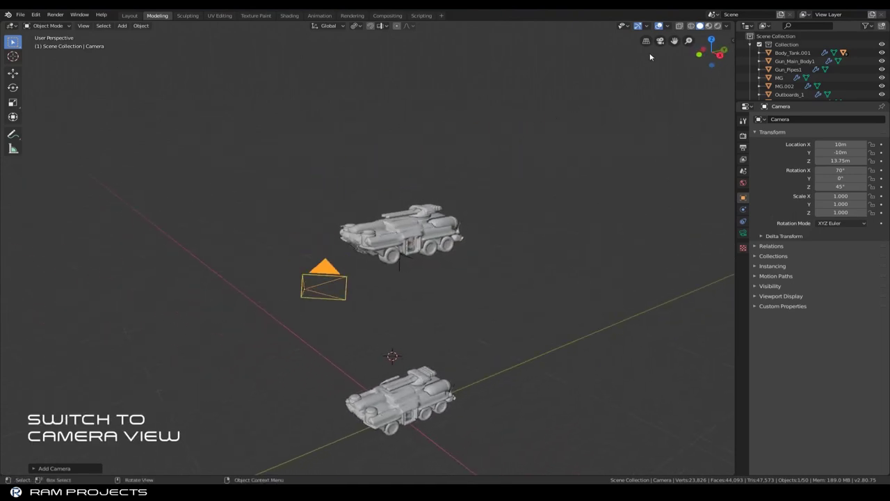
click(663, 40)
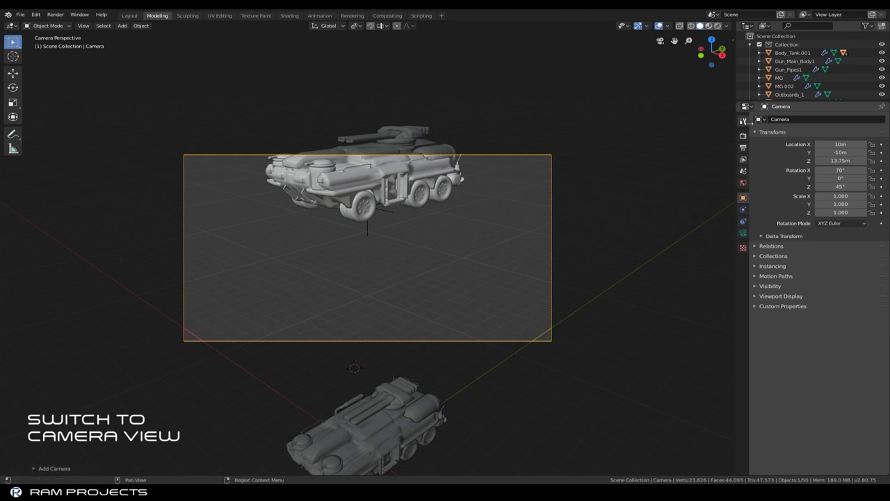
- Raise the camera, then select the tank collection and turn it slightly around Z
drag(835, 160, 878, 160)
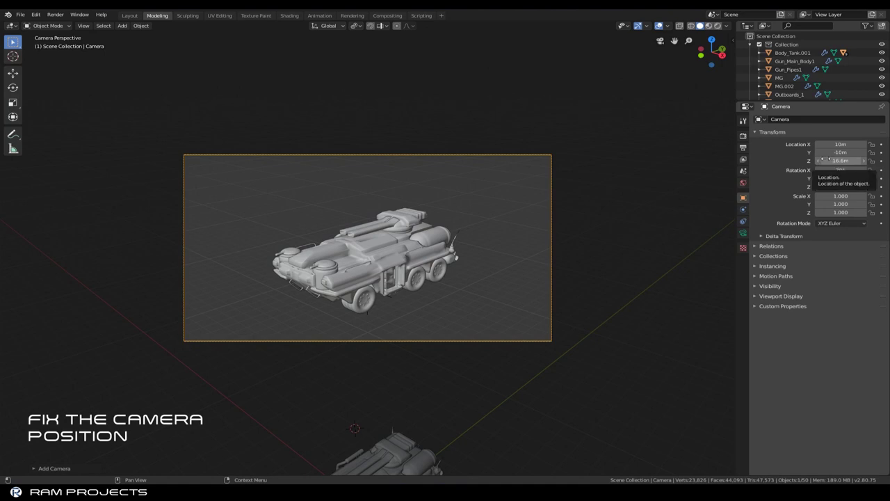
click(750, 44)
click(777, 60)
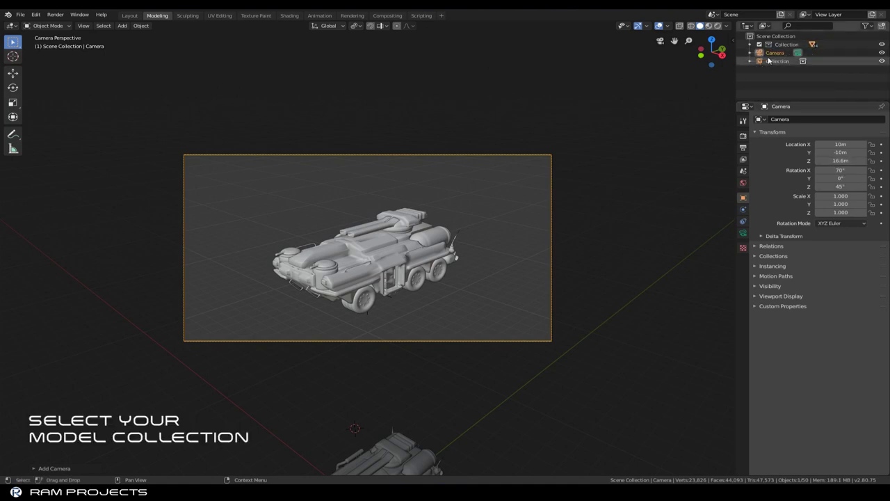
mouse_move(840, 187)
mouse_down()
mouse_move(866, 186)
mouse_move(814, 186)
mouse_move(842, 186)
mouse_up()
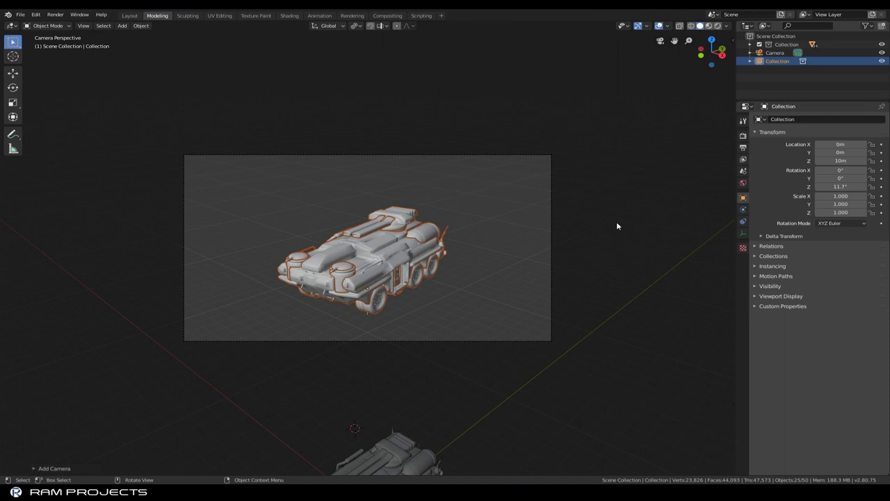
- Move the camera to X 12m, Y -12m, Z 17.64m, then deselect it
click(775, 53)
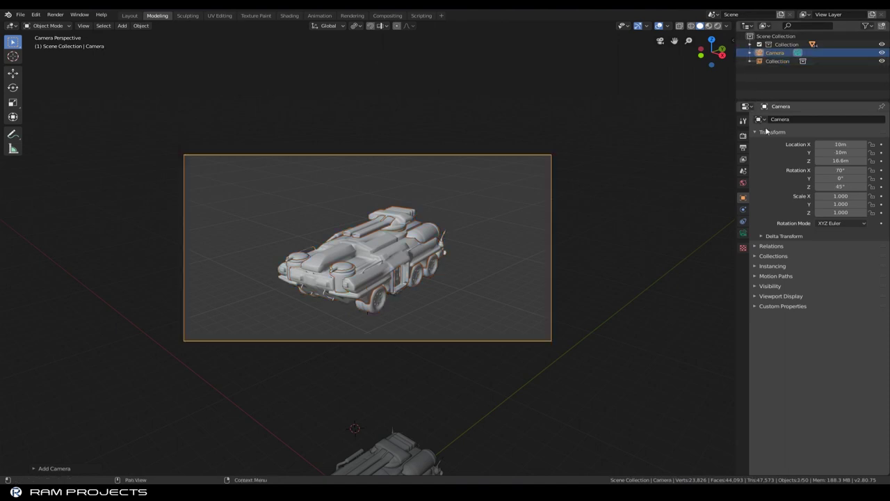
click(840, 143)
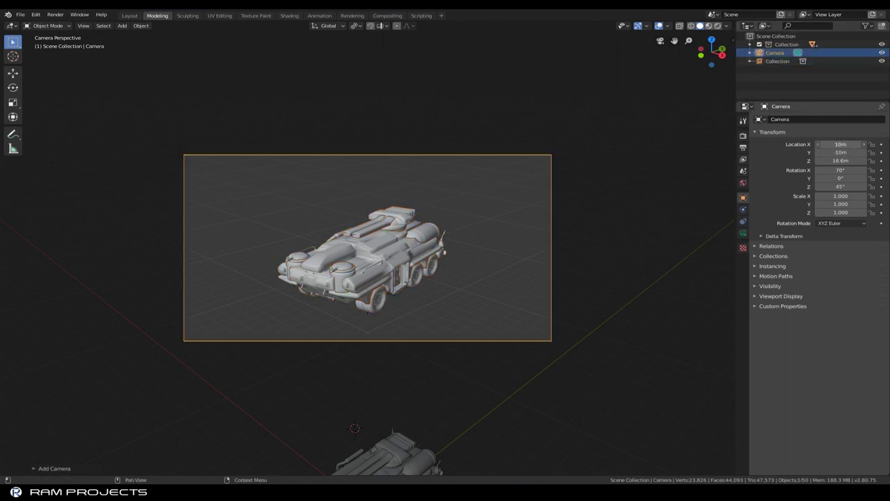
key(Return)
click(840, 152)
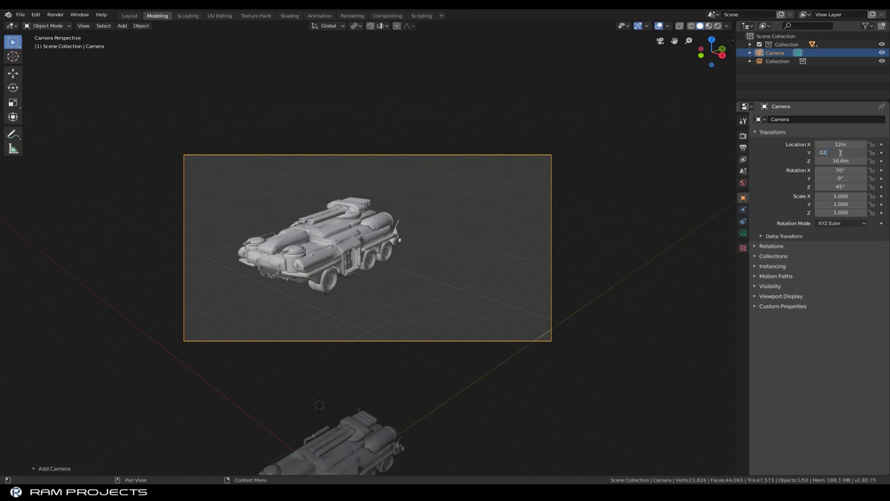
key(Return)
click(840, 160)
text(17.05)
key(Return)
drag(840, 161, 856, 161)
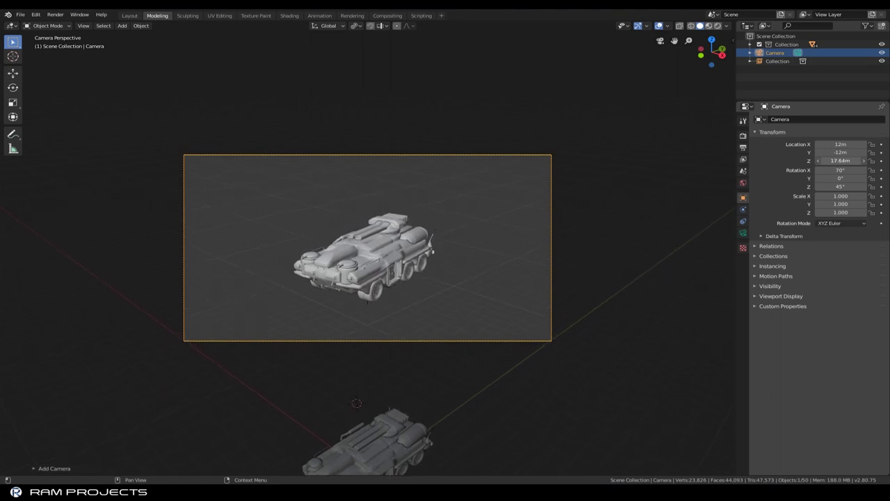
click(629, 232)
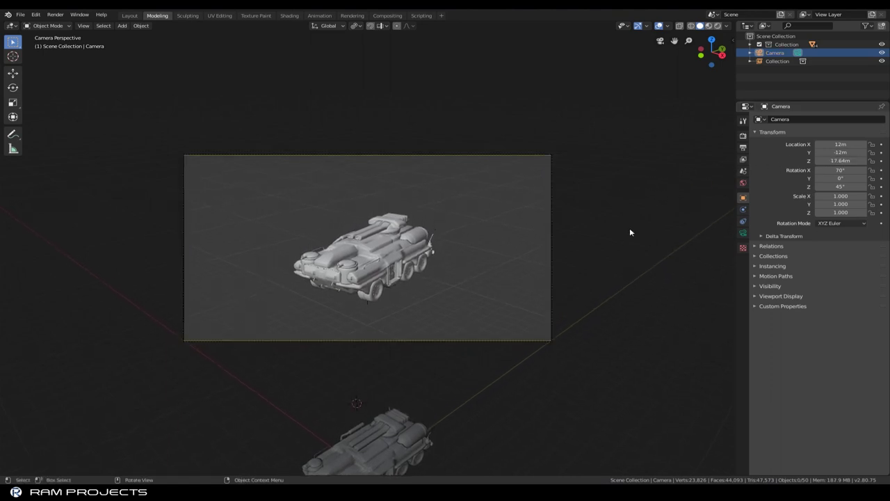
- Preview rendered shading, return to Solid, and add a Sun light
click(718, 27)
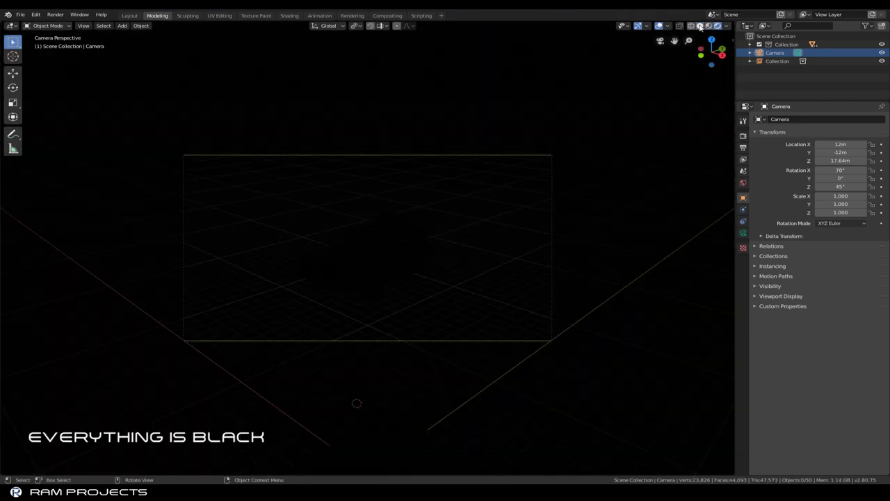
click(700, 27)
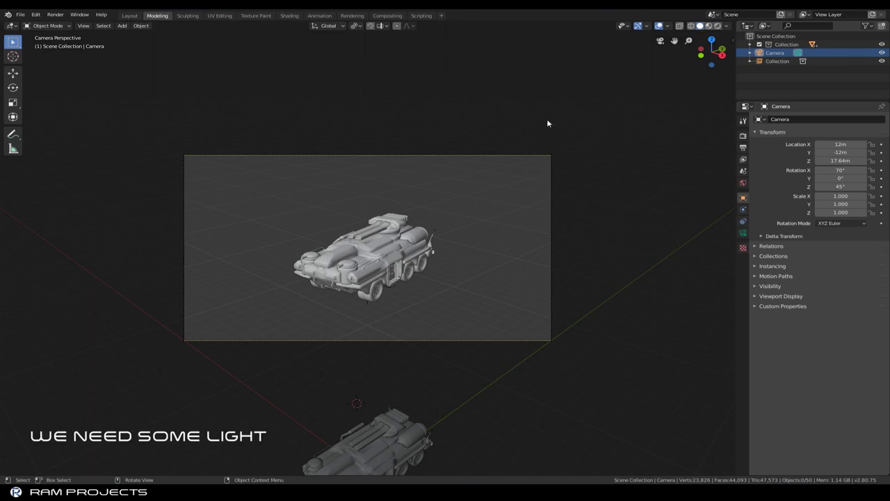
key(shift+a)
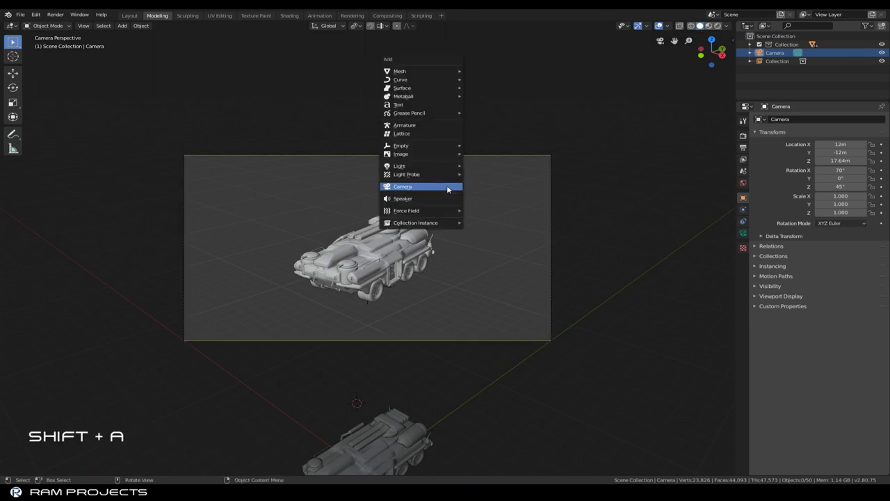
mouse_move(401, 165)
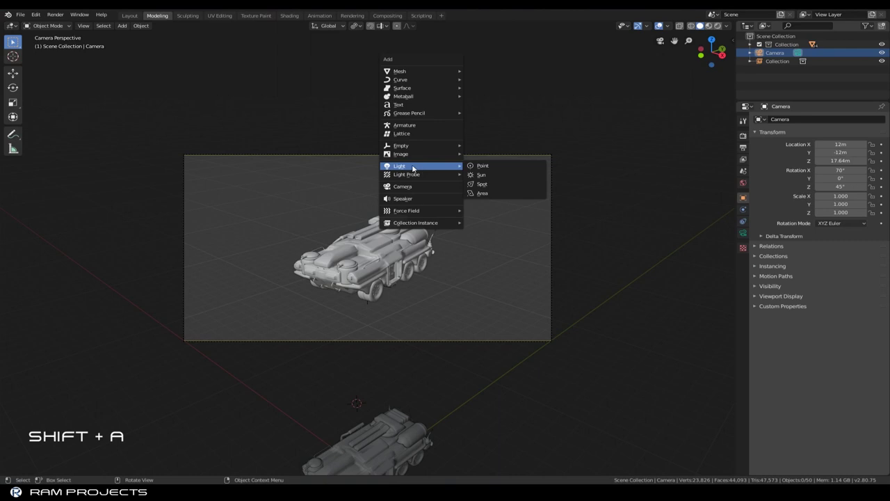
click(488, 178)
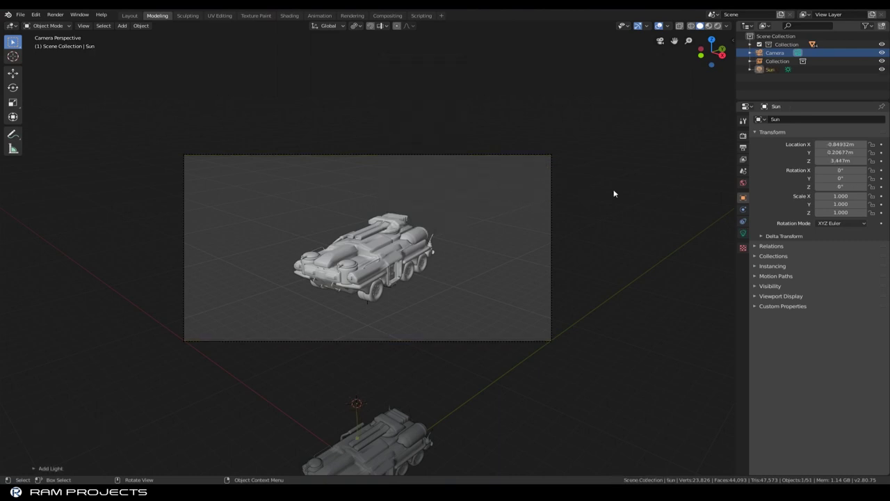
- Place the Sun at X 0m, Y 0m, raised about 16.9m above the tank
click(840, 144)
text(0)
key(Return)
click(839, 152)
text(0)
key(Return)
drag(839, 161, 855, 161)
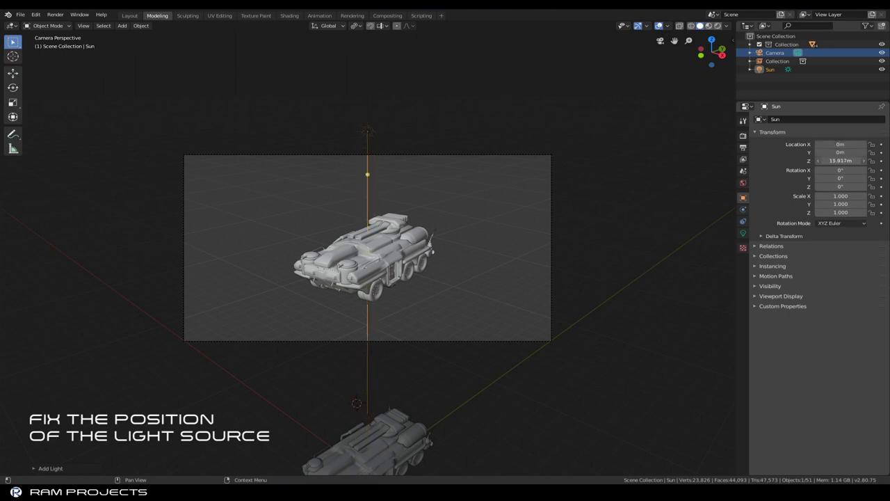
mouse_move(532, 167)
middle_down()
mouse_move(311, 153)
mouse_move(276, 159)
mouse_move(431, 175)
mouse_move(530, 165)
middle_up()
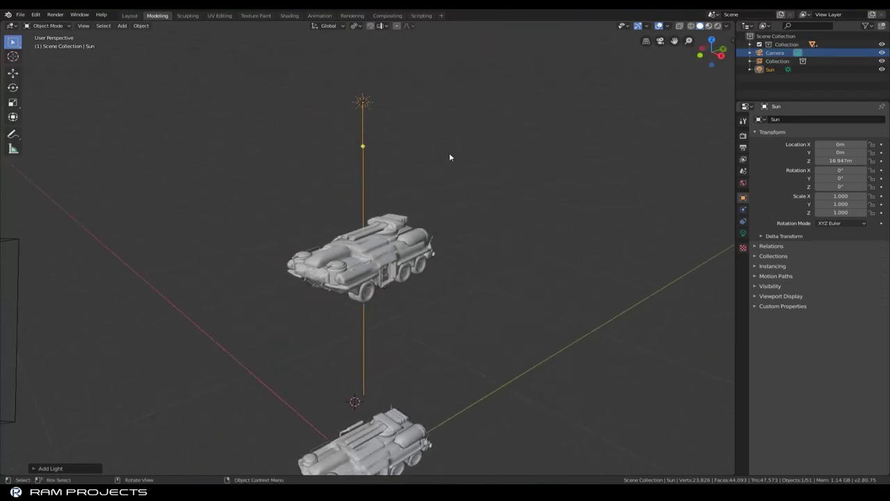
- Duplicate the Sun as Sun.001, move it about 6.8m along X, and tilt it toward the tank
click(137, 26)
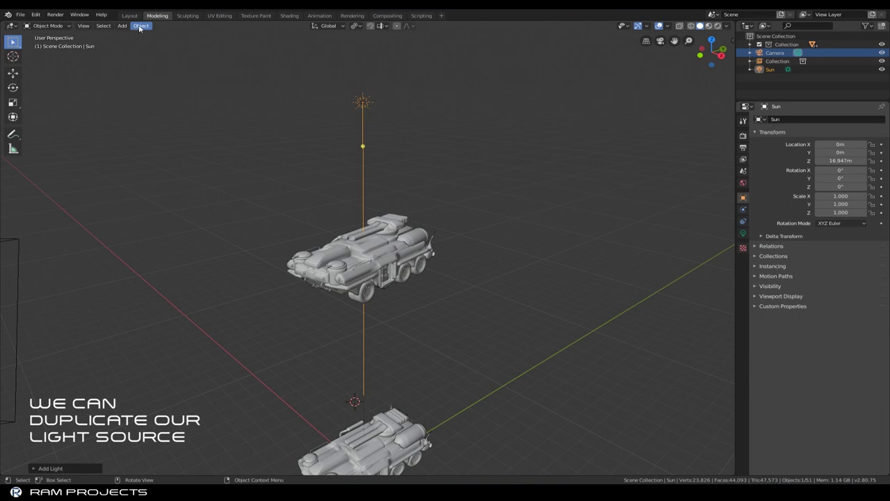
click(139, 27)
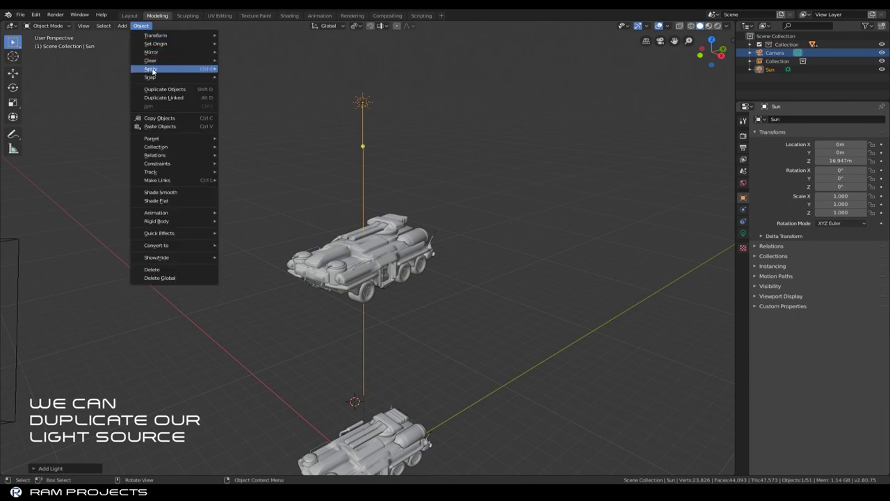
click(163, 91)
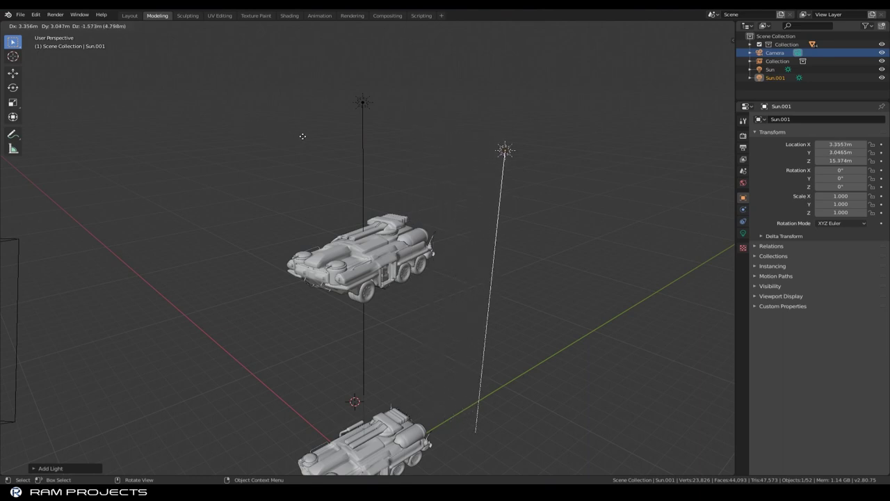
key(x)
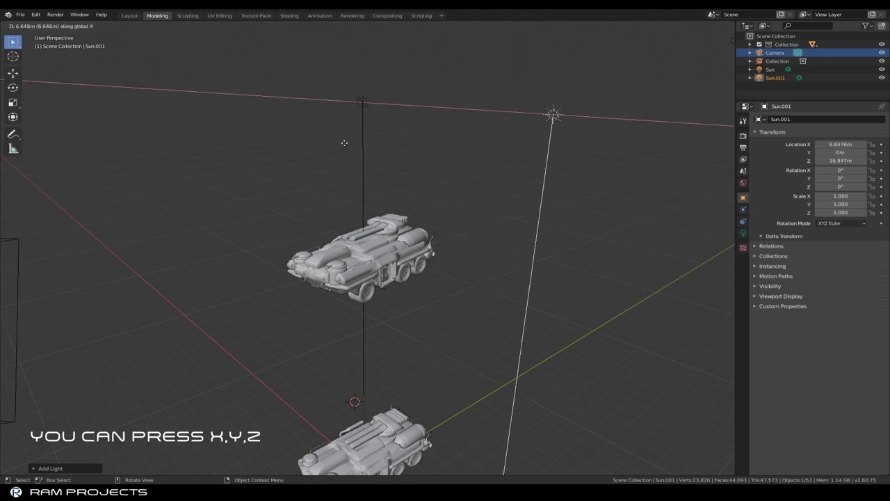
click(351, 148)
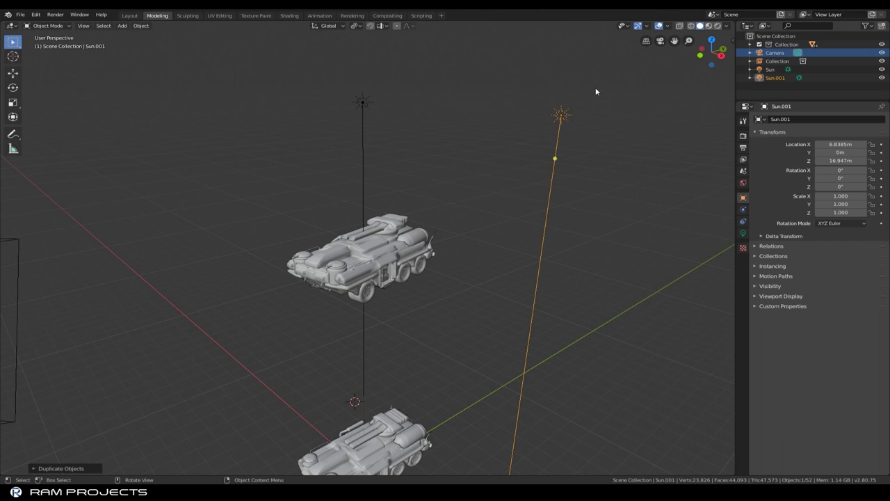
click(663, 42)
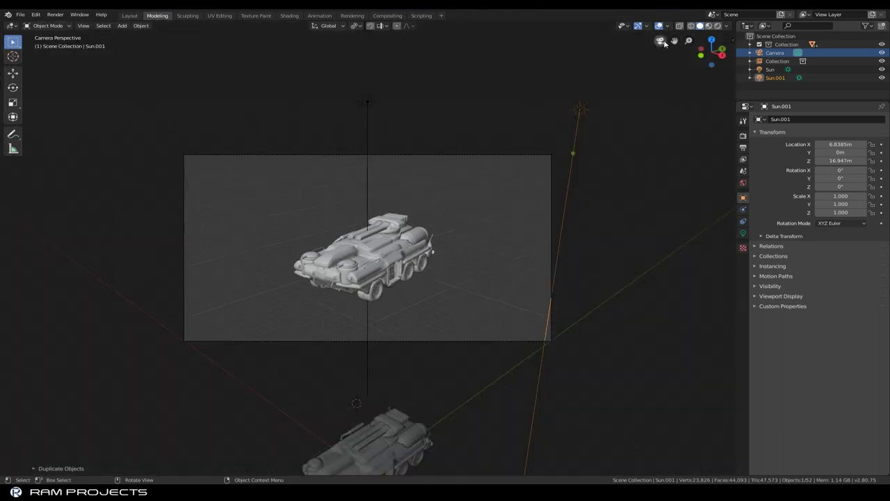
mouse_move(840, 178)
mouse_down()
mouse_move(863, 178)
mouse_move(820, 161)
mouse_move(859, 178)
mouse_up()
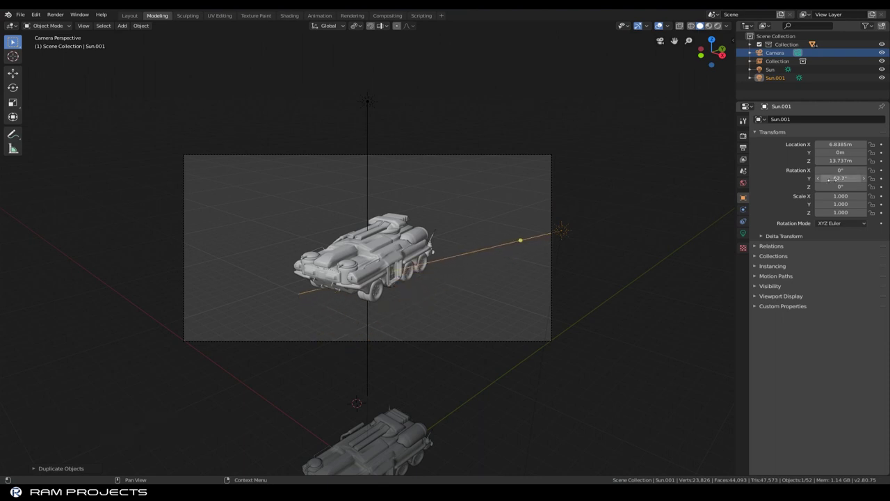
- Set the original Sun's strength to 10 and check it in rendered shading
click(367, 100)
click(742, 234)
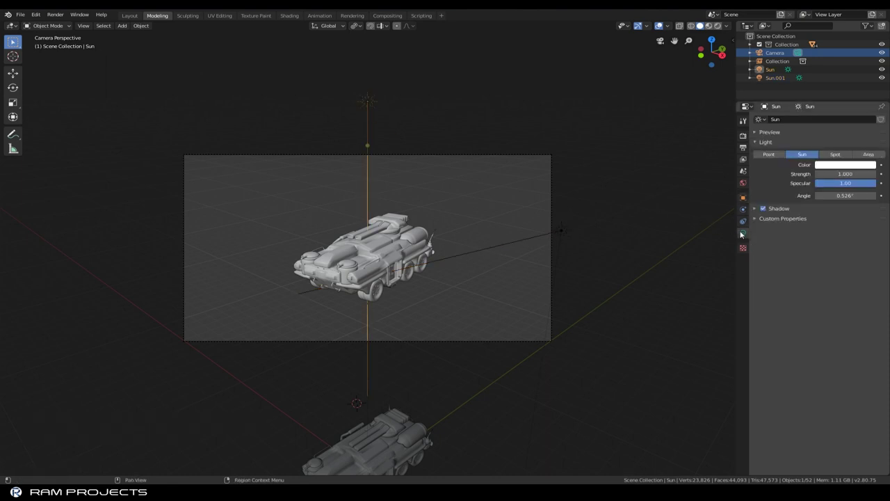
click(843, 174)
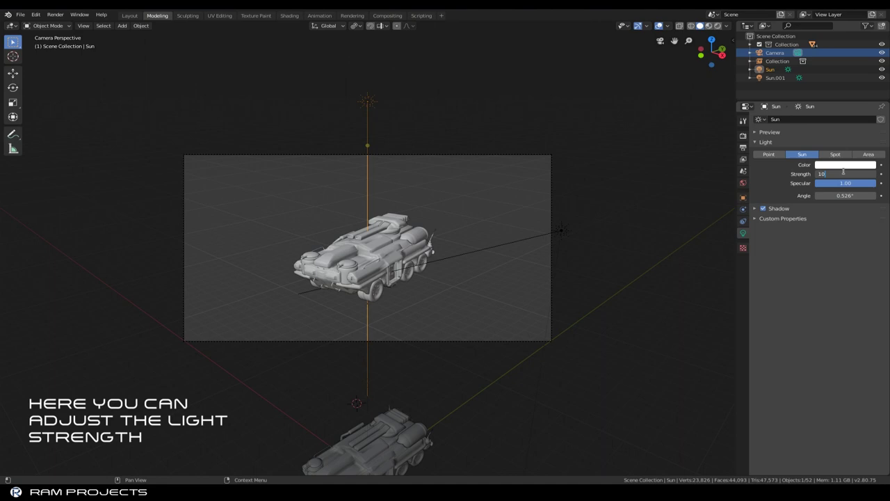
key(Return)
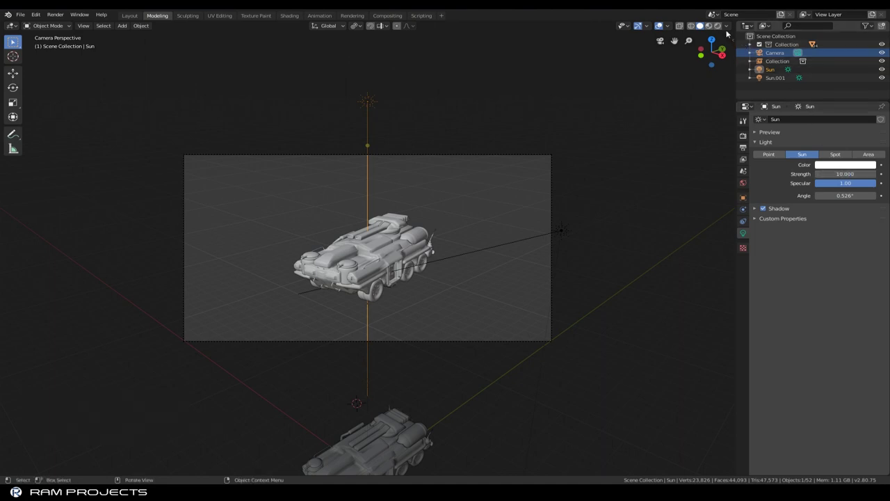
click(717, 26)
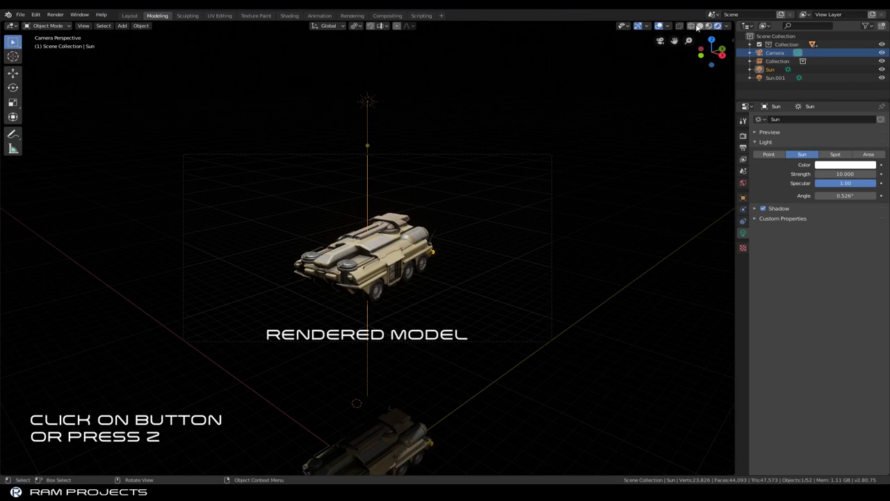
click(700, 26)
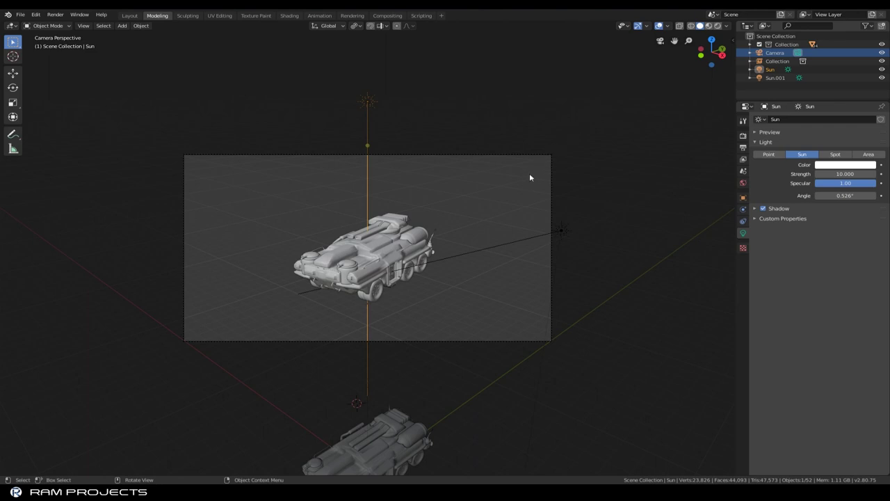
- Select Sun.001, set its strength to 10, and preview the rendered lighting
click(518, 187)
click(562, 231)
click(844, 173)
text(1.0)
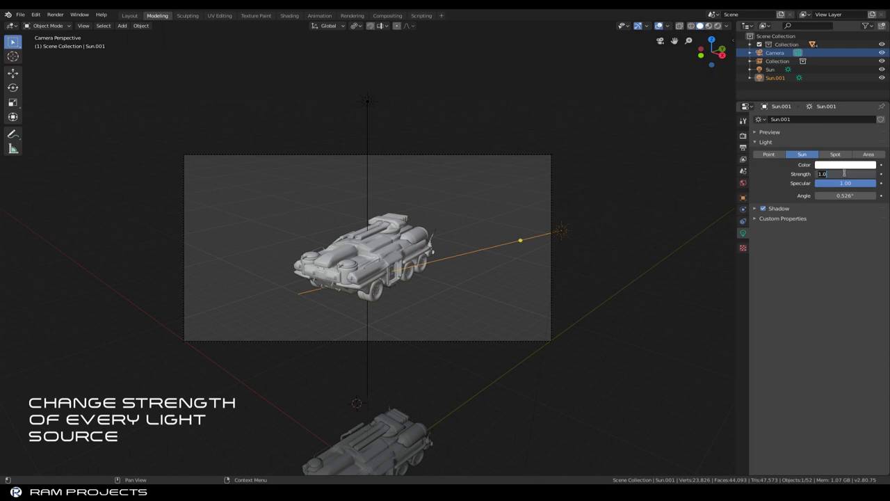
key(BackSpace)
key(BackSpace)
text(0)
key(Return)
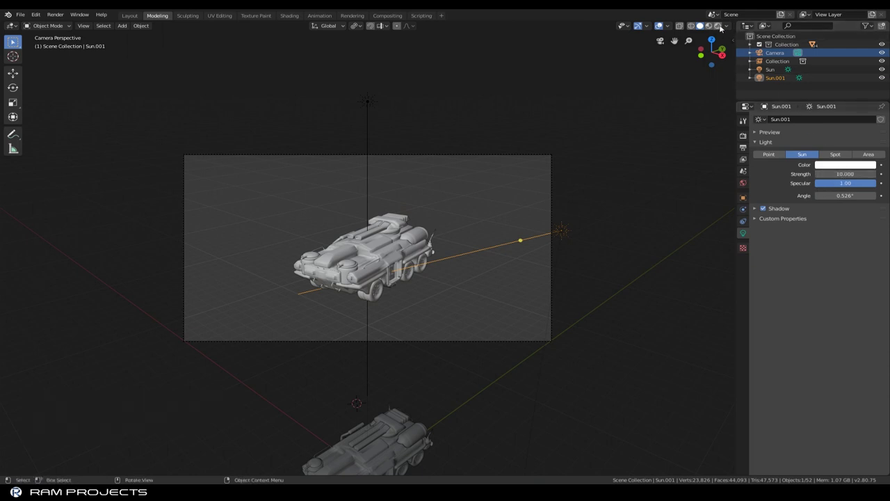
click(718, 26)
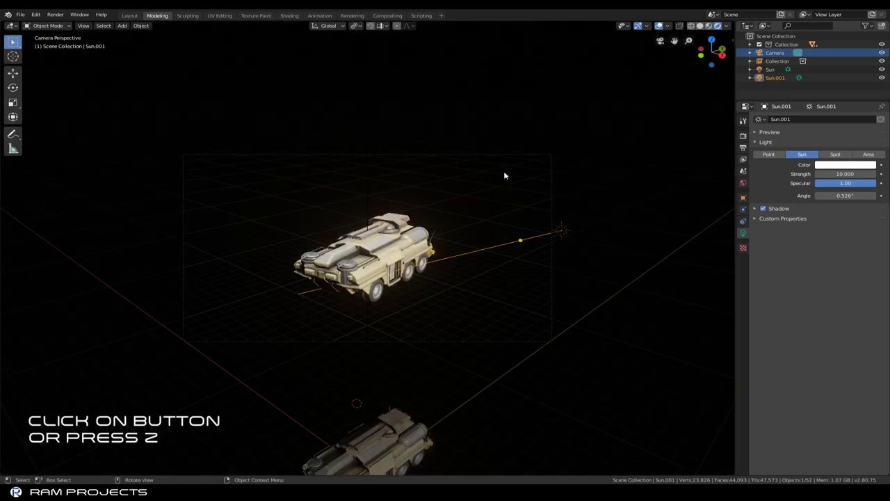
- Lower Sun.001's strength to 7 and deselect it
click(839, 173)
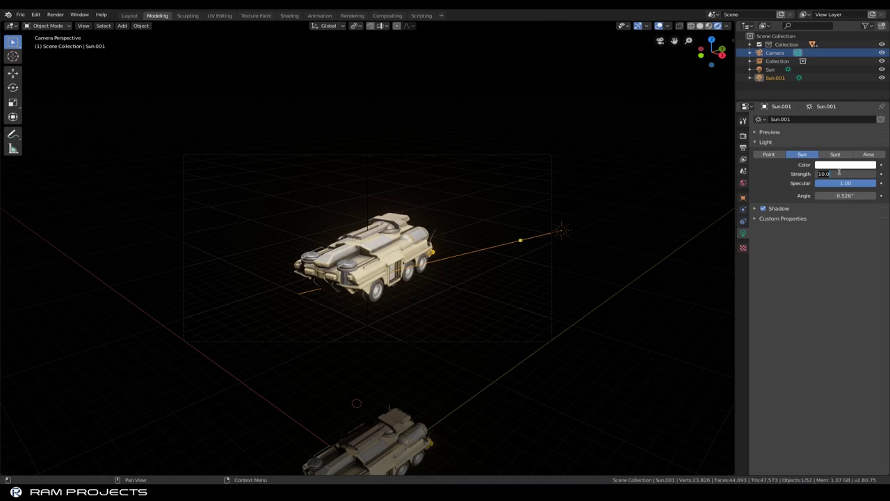
text(7)
key(Return)
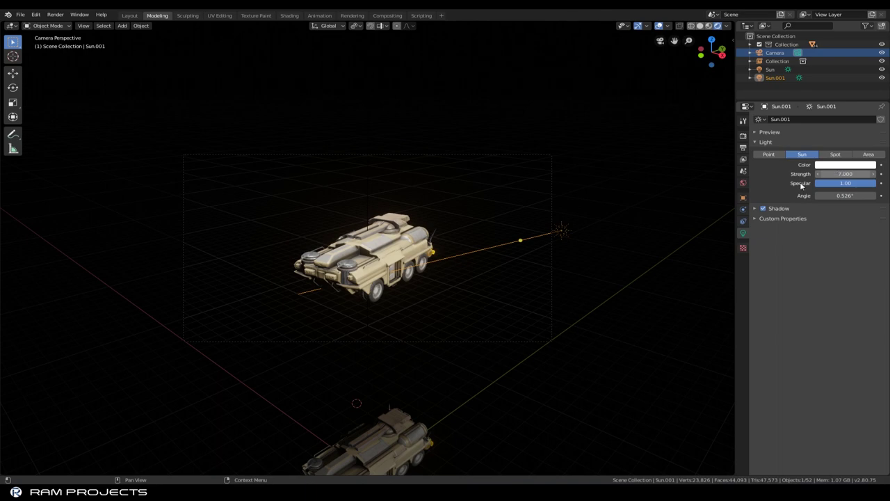
click(598, 193)
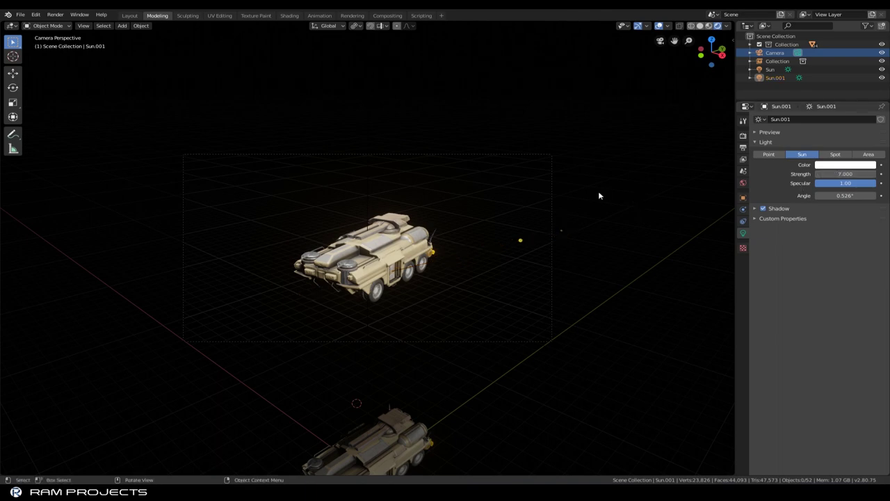
- Return to solid shading and duplicate the Sun in place as Sun.002
key(z)
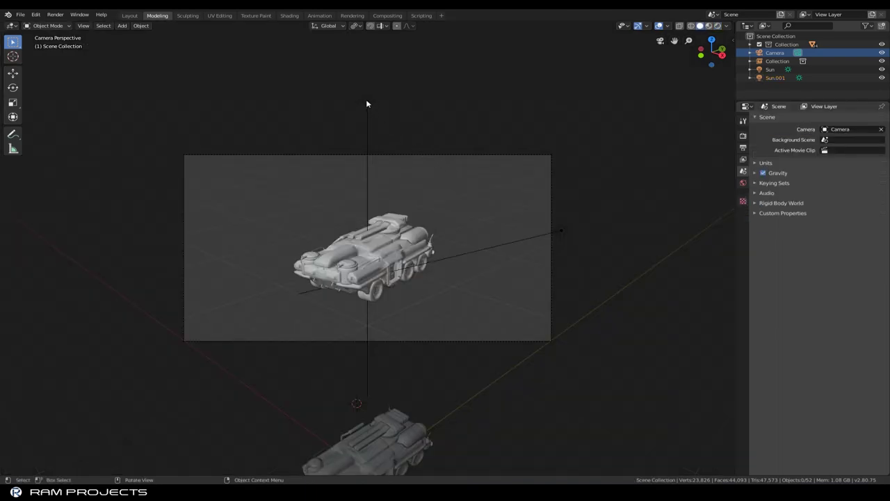
click(368, 103)
middle_drag(431, 159, 390, 167)
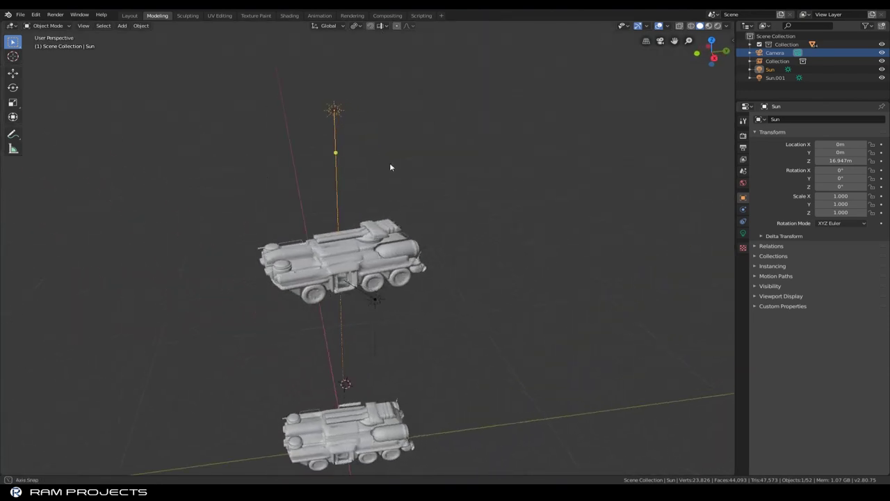
click(142, 26)
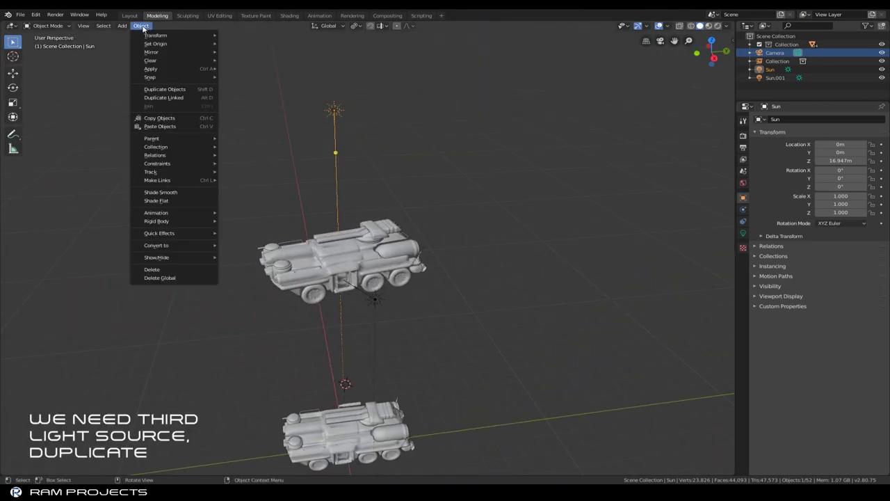
click(167, 89)
right_click(167, 88)
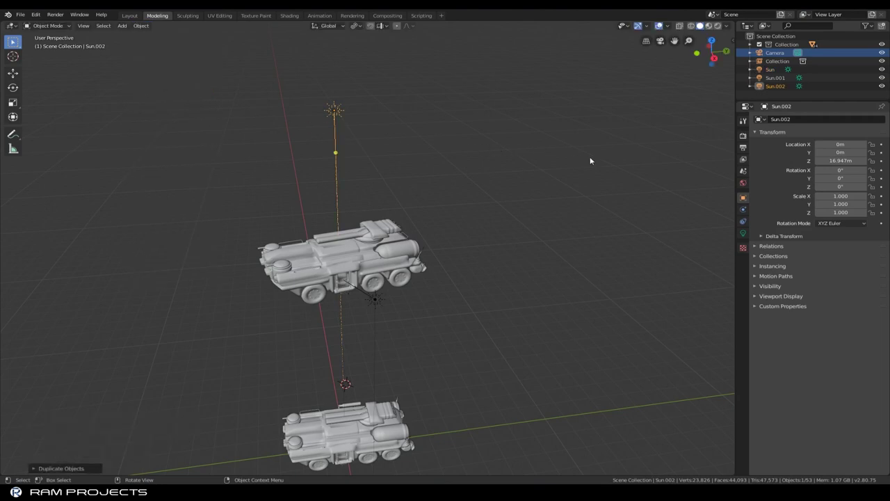
- Tilt Sun.002 around X and place it low beside the tank at Y -6.4m, Z 5.907m
drag(840, 170, 856, 170)
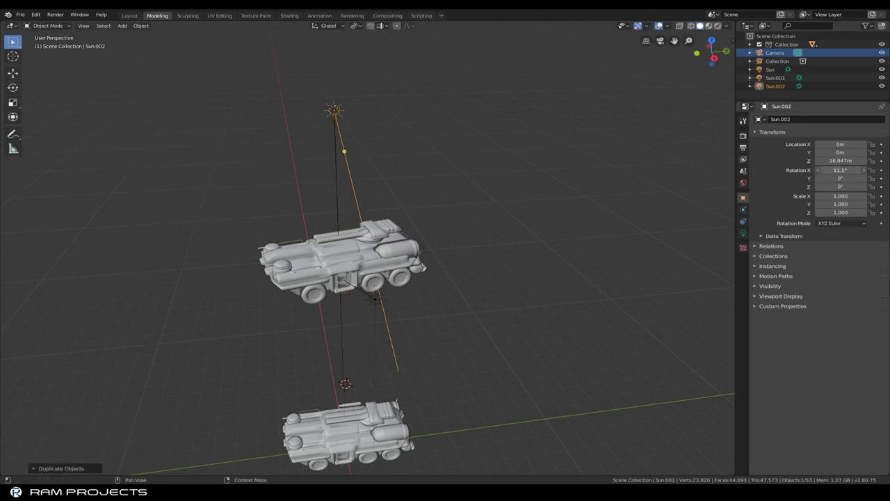
click(841, 169)
text(180)
key(Return)
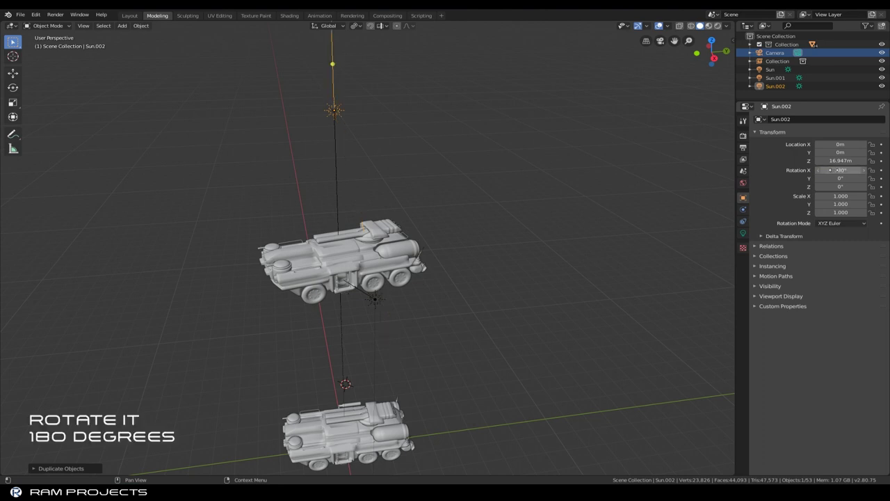
drag(840, 160, 797, 161)
mouse_move(525, 251)
middle_down()
mouse_move(434, 250)
mouse_move(469, 233)
mouse_move(453, 243)
middle_up()
mouse_move(838, 144)
mouse_down()
mouse_move(813, 152)
mouse_move(850, 170)
mouse_move(828, 169)
mouse_up()
mouse_move(400, 261)
middle_down()
mouse_move(363, 269)
mouse_move(446, 261)
middle_up()
mouse_move(840, 152)
mouse_down()
mouse_move(820, 152)
mouse_move(828, 170)
mouse_up()
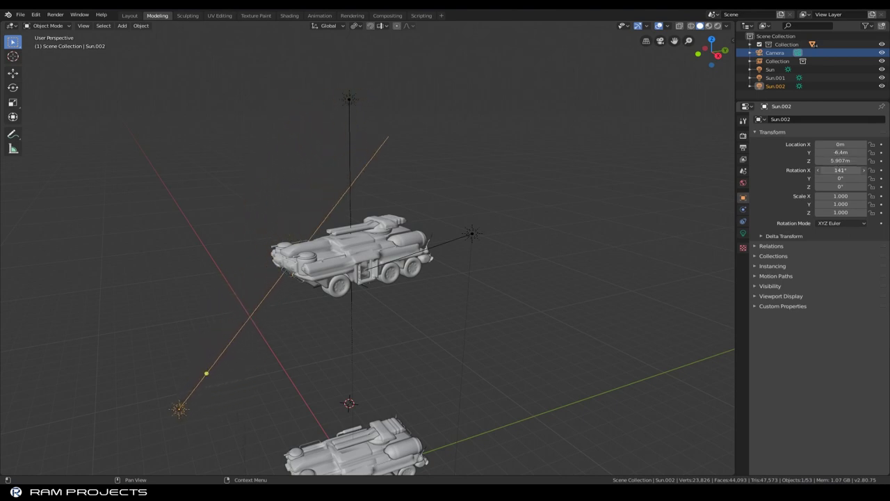
- Set Sun.002's strength to 7, view through the camera, and switch to the Layout workspace
click(743, 233)
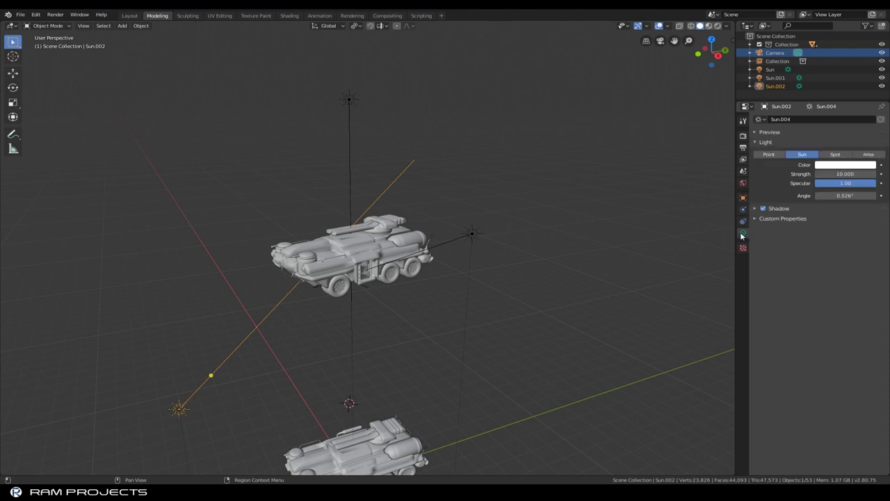
click(839, 174)
text(7.000)
key(Return)
click(660, 41)
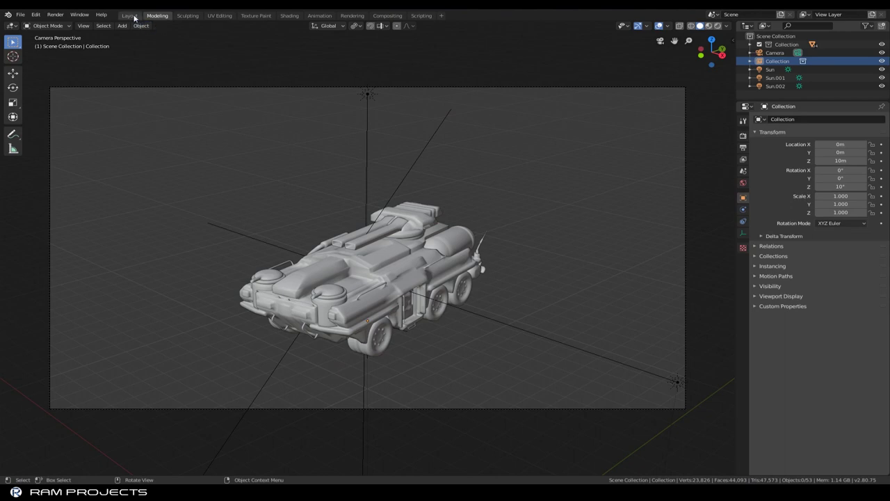
click(132, 15)
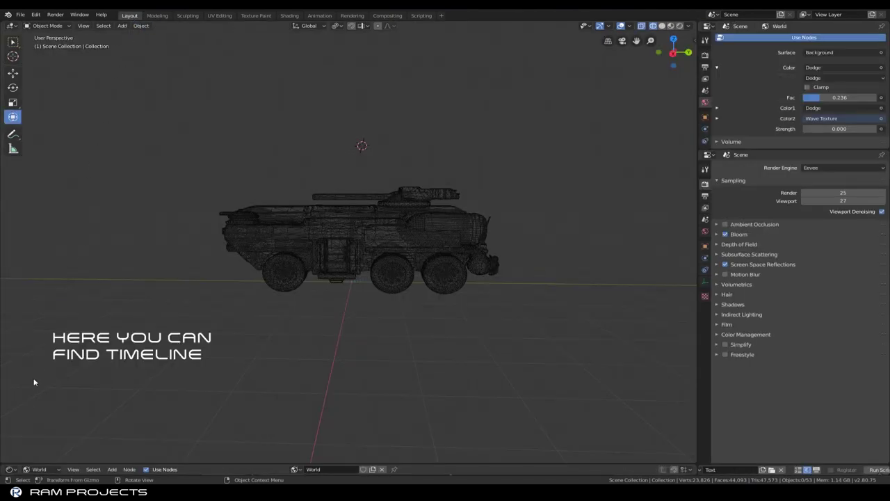
- Turn the bottom area into an enlarged Timeline, using solid shading and camera view
click(9, 469)
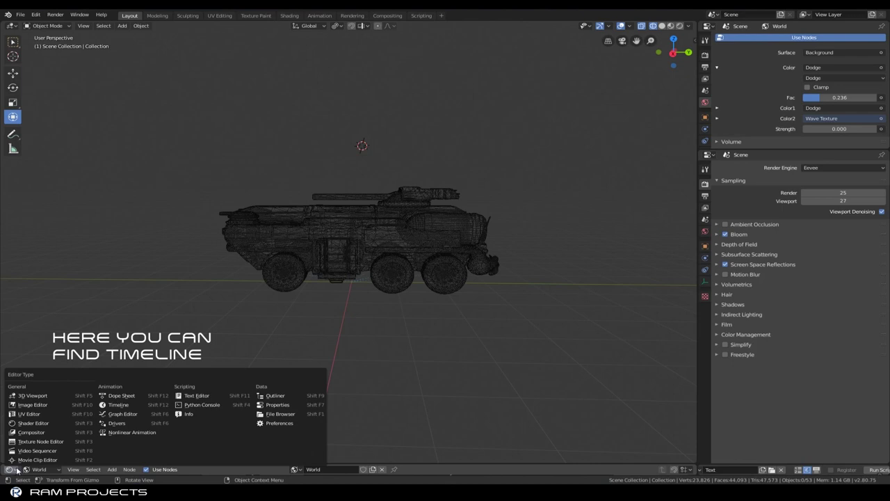
click(121, 407)
drag(189, 464, 196, 406)
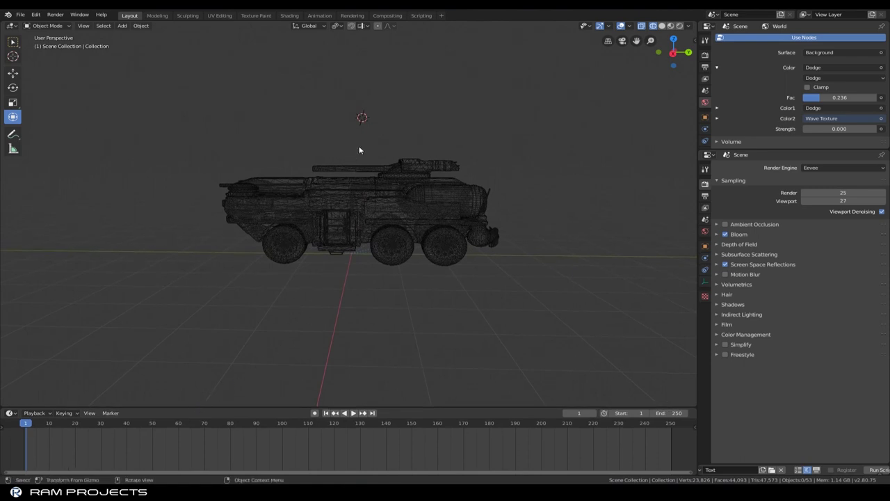
key(z)
click(422, 148)
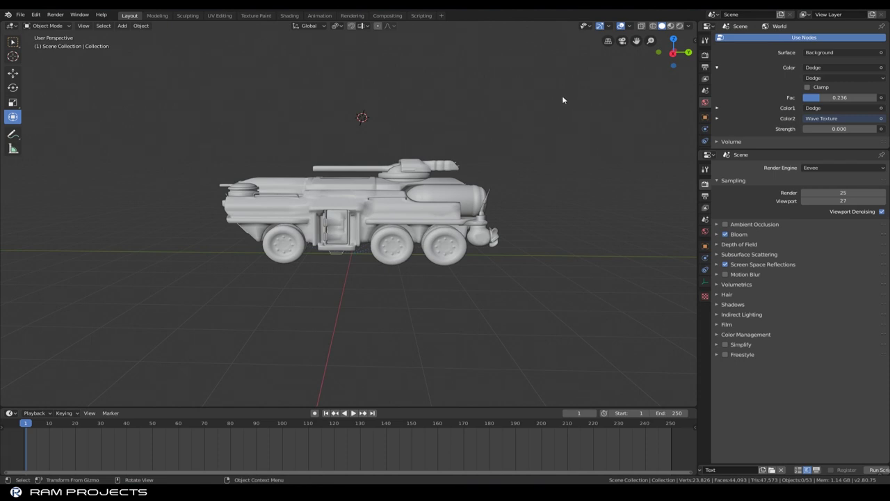
click(622, 41)
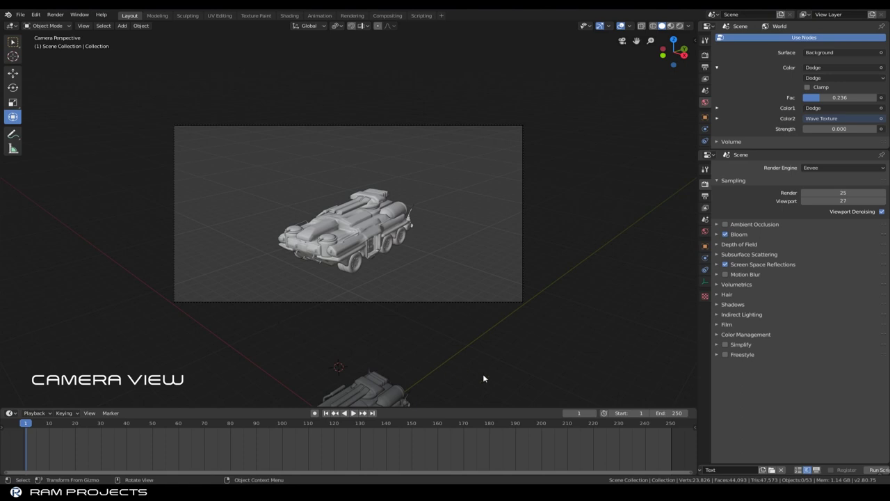
- Set the animation end frame to 500 and the current frame to 50
click(669, 413)
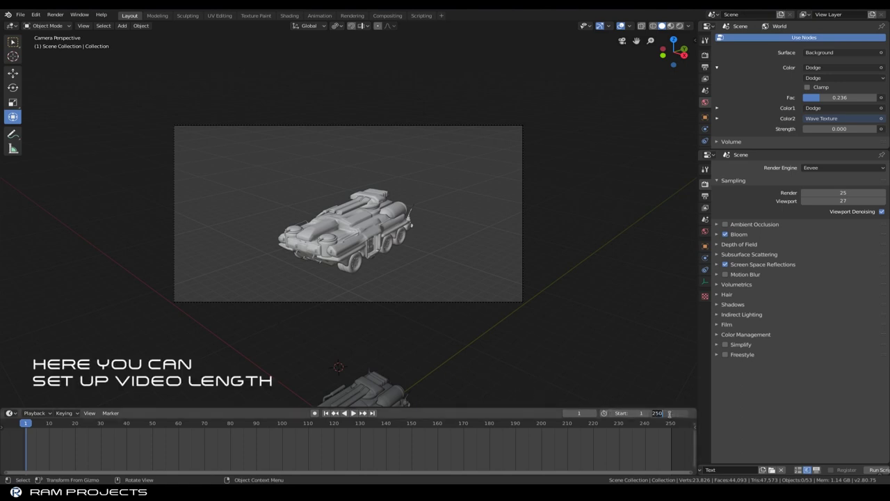
text(5)
key(Return)
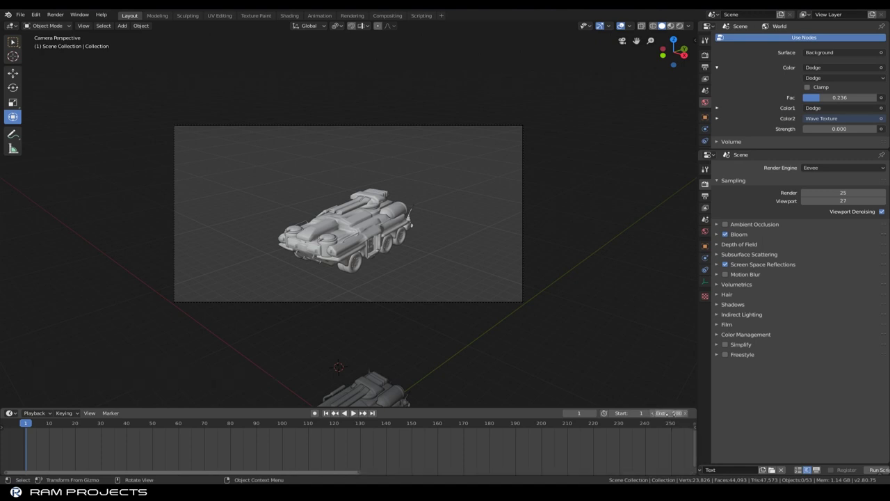
click(577, 413)
key(Return)
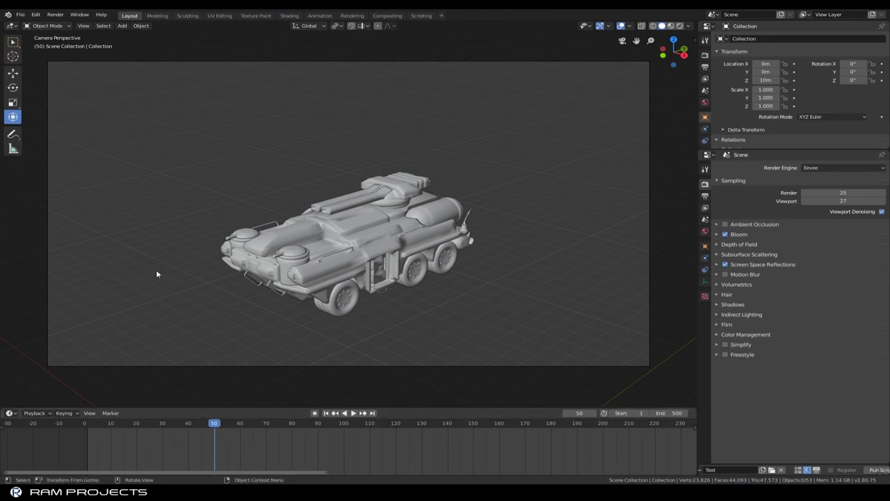
- Select all objects in the tank collection and insert a LocRotScale keyframe at frame 50
click(157, 17)
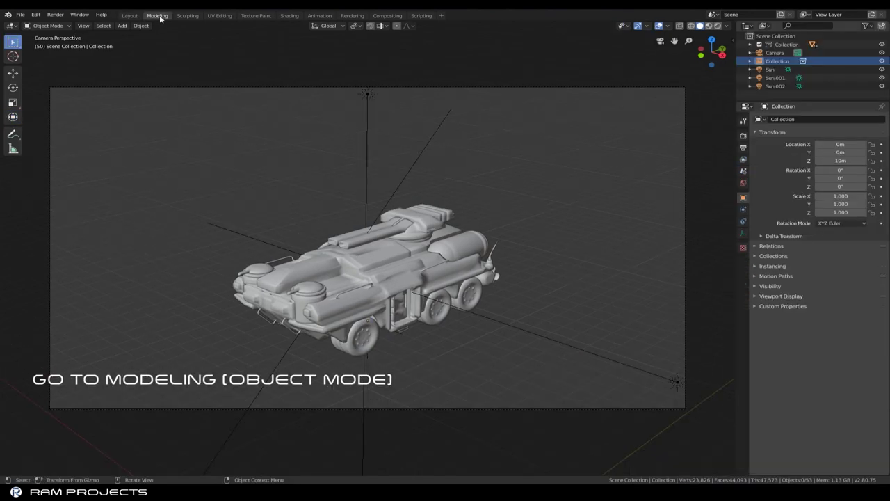
click(773, 63)
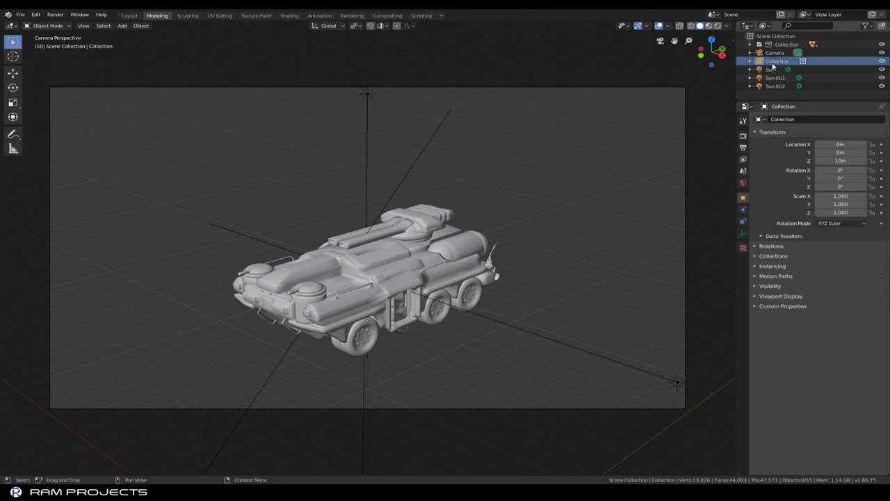
click(773, 63)
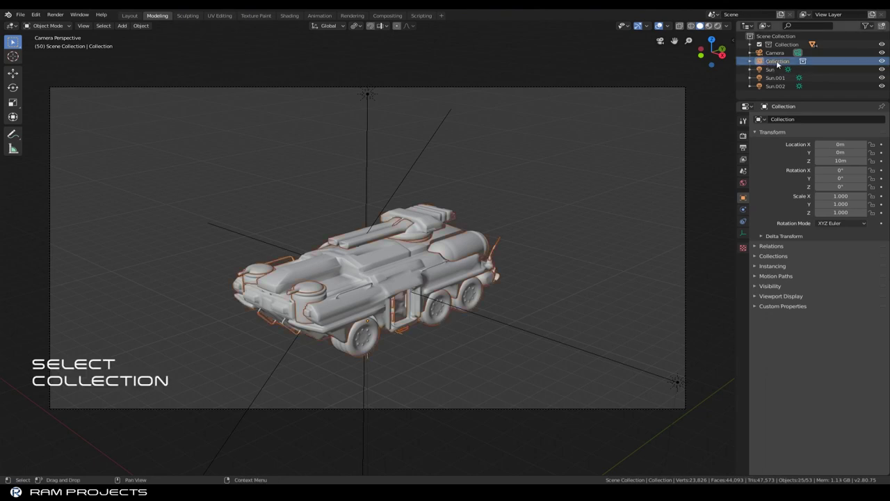
click(130, 15)
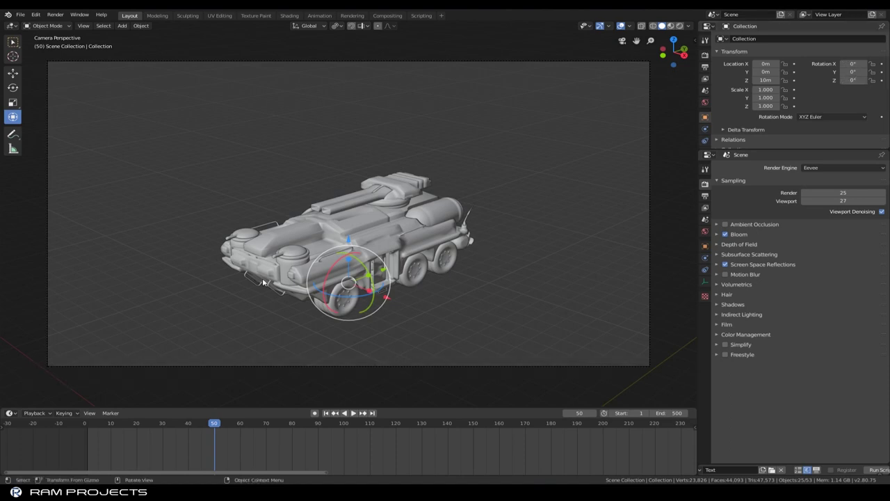
key(i)
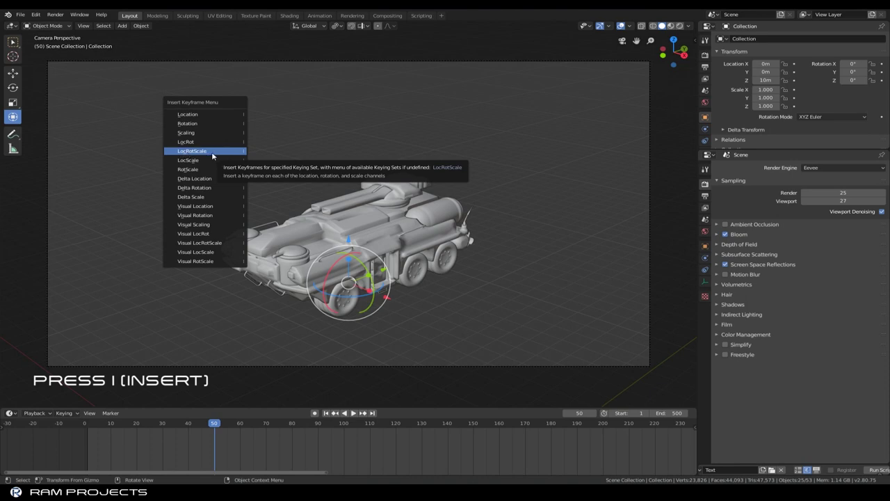
click(214, 151)
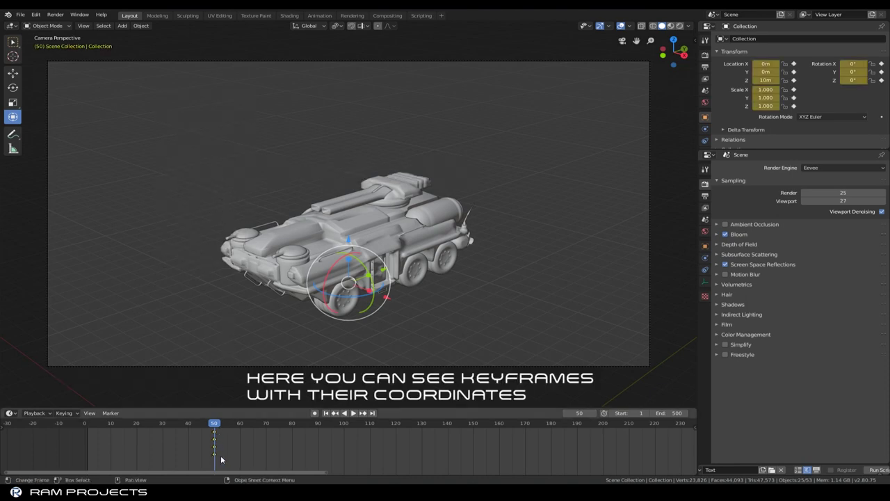
- Move the current frame to 450
key(a)
key(Right)
key(Right)
key(Right)
key(Right)
key(Right)
key(Right)
click(581, 414)
text(45)
key(Return)
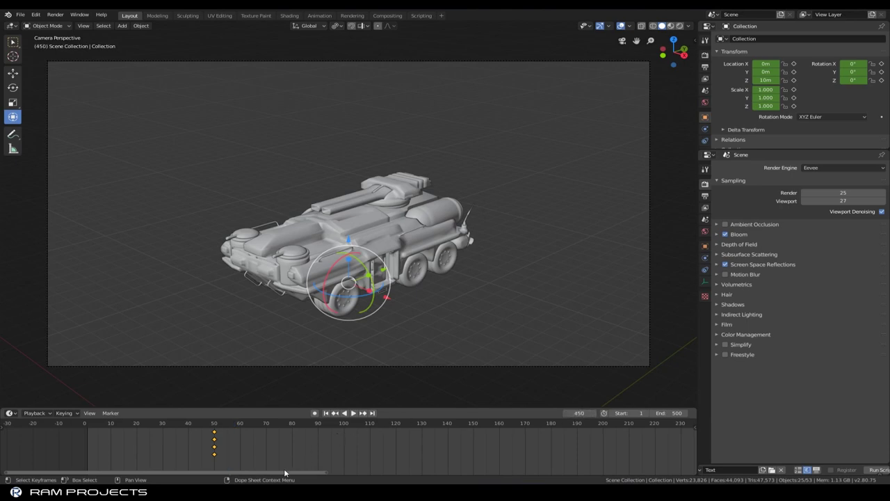
- Set the tank's Z rotation to 360° and insert a LocRotScale keyframe at frame 450
drag(283, 475, 616, 475)
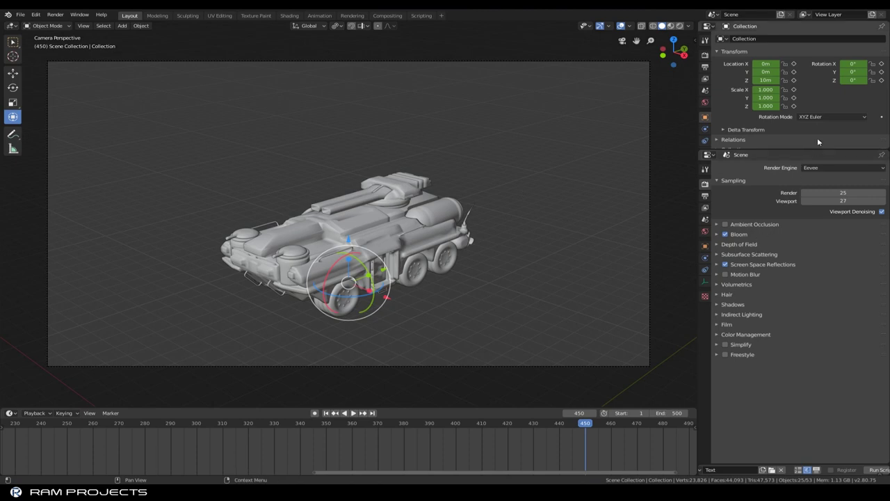
click(853, 80)
text(360)
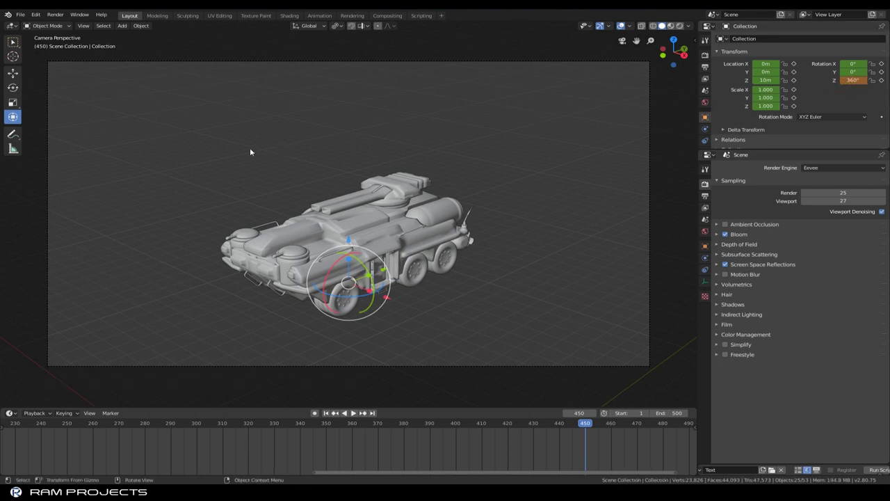
key(i)
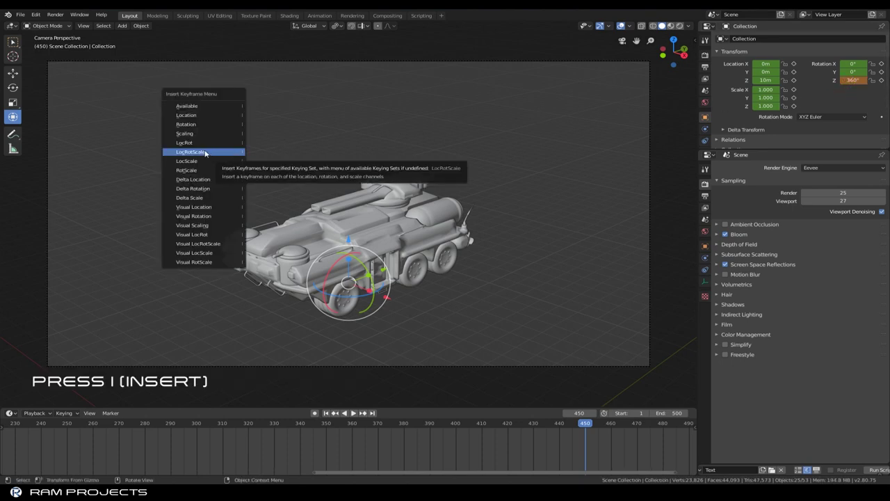
click(207, 151)
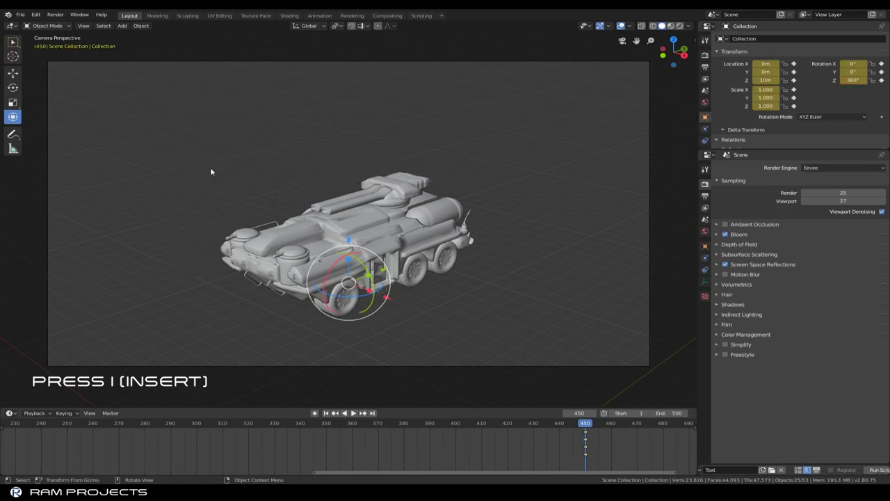
drag(338, 473, 29, 472)
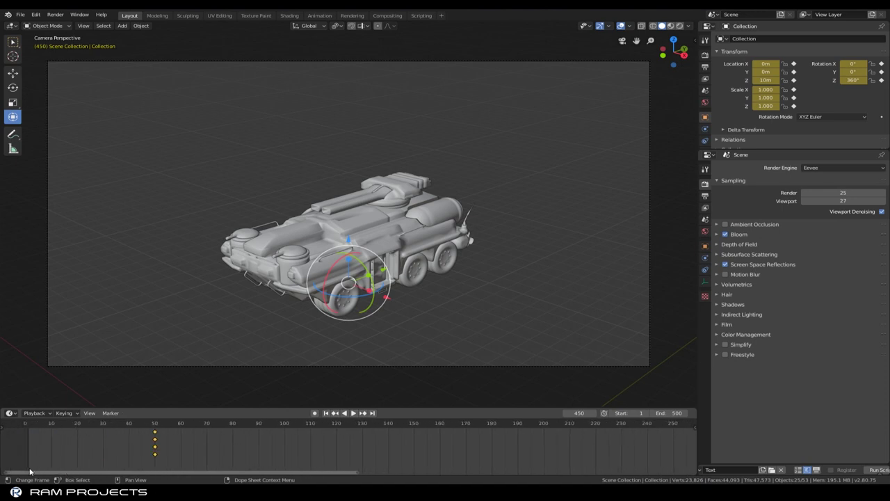
- At frame 1, set the tank collection's X, Y and Z scale to 0
click(29, 427)
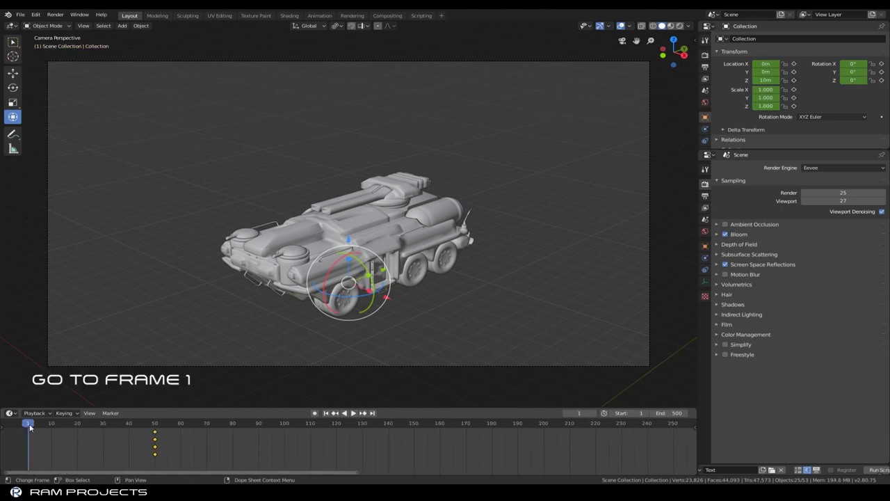
double_click(766, 89)
text(0)
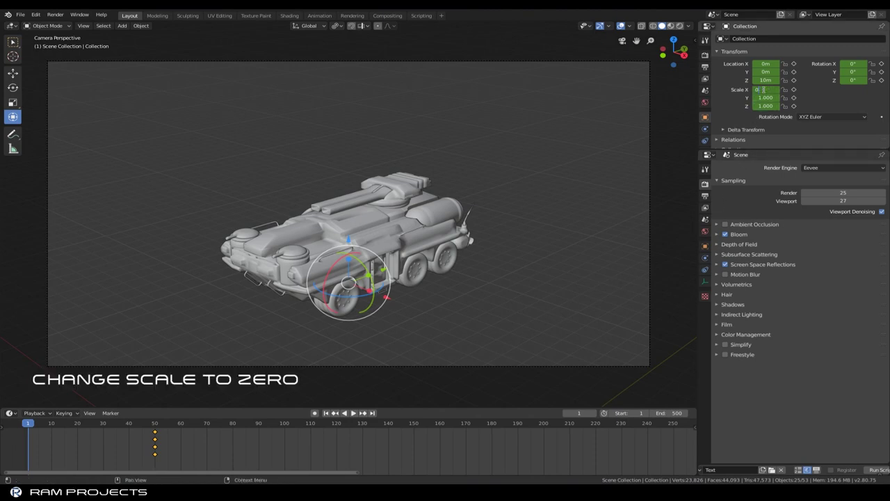
key(Return)
double_click(765, 97)
text(0)
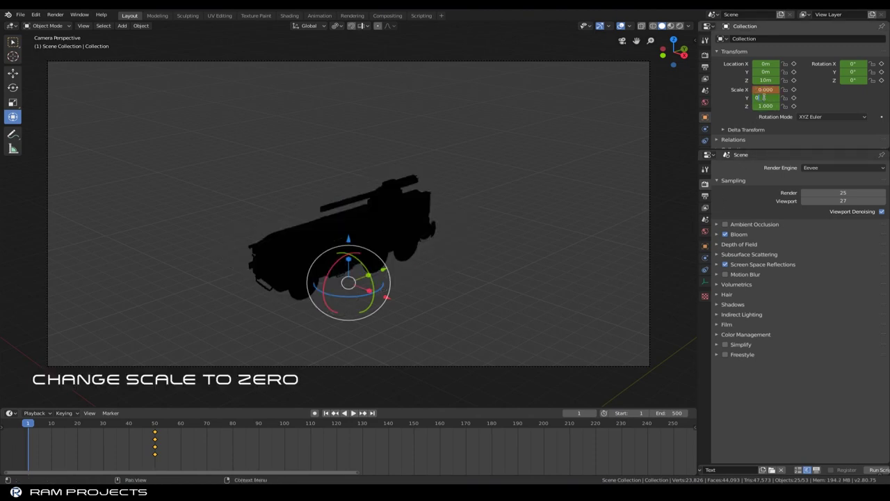
key(Return)
double_click(765, 106)
text(0)
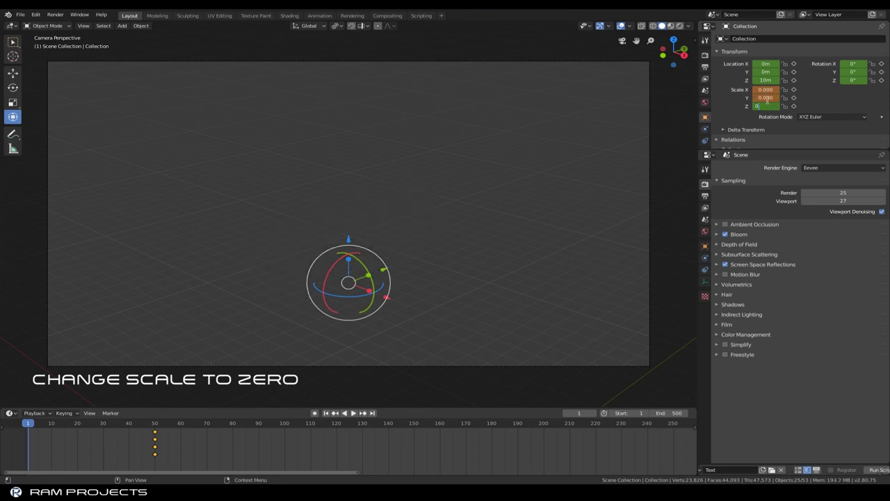
key(Return)
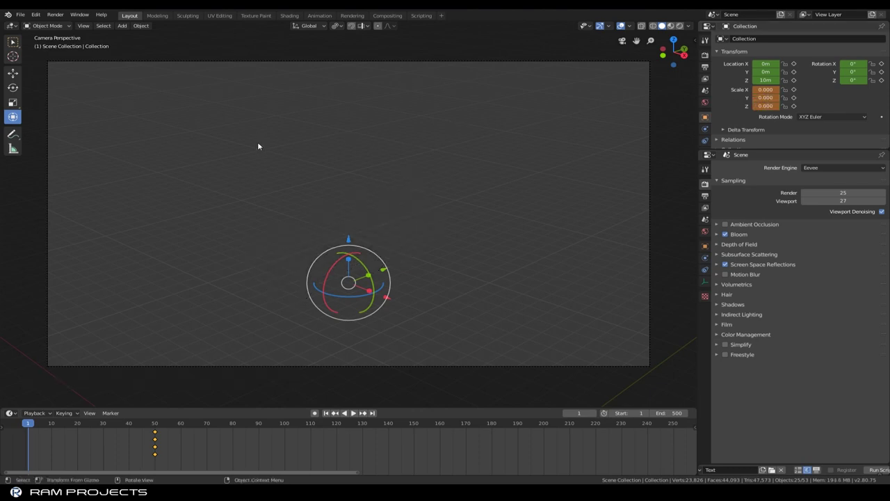
- Insert a LocRotScale keyframe at frame 1, then edit the current frame number
key(i)
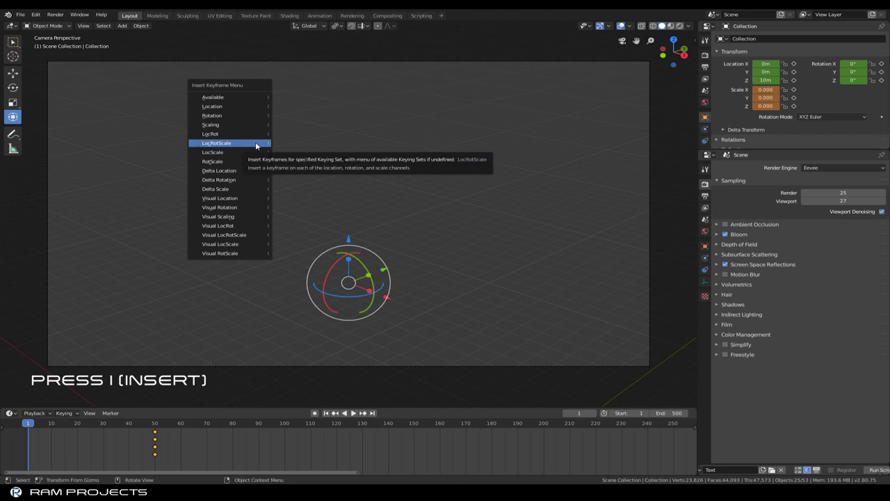
click(255, 144)
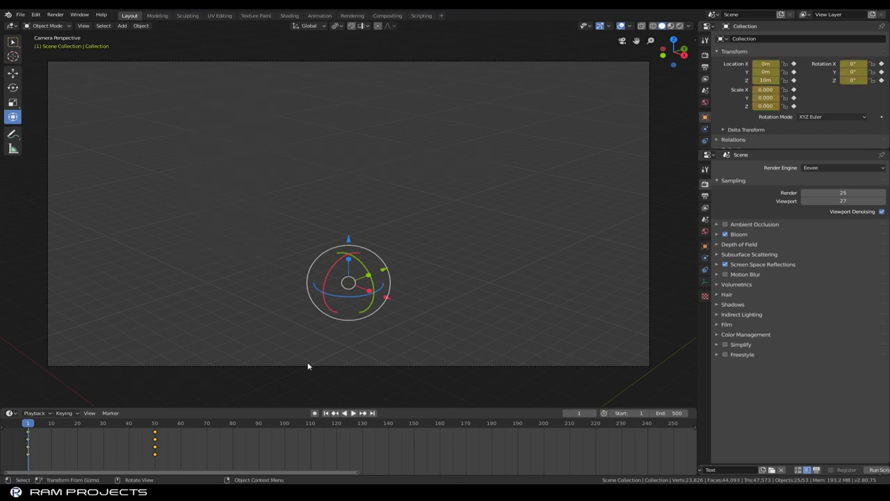
click(580, 413)
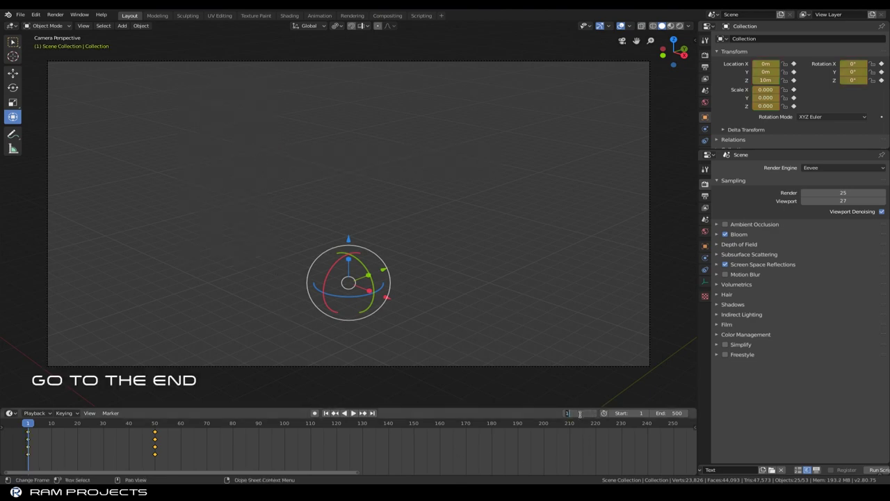
- Jump to frame 500 and set the tank's X scale to 0
text(500)
key(Return)
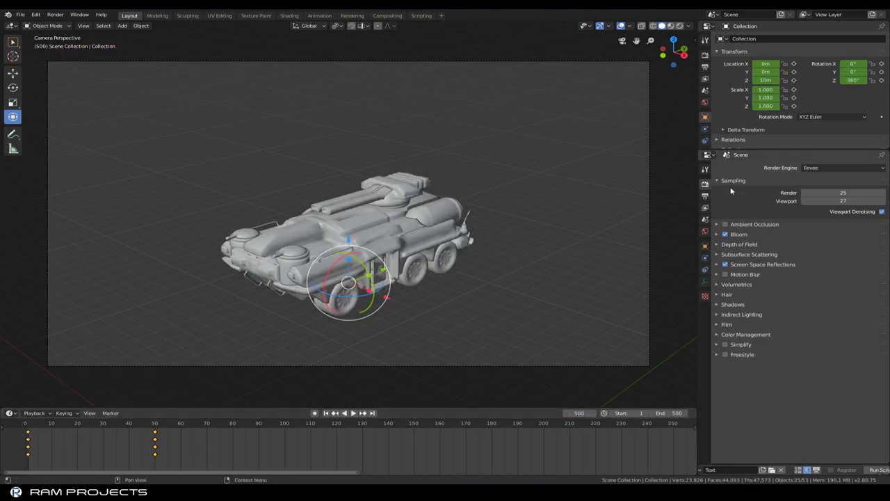
click(761, 90)
text(0)
key(Return)
- Zero the Y and Z scale and insert a LocRotScale keyframe at frame 500
click(761, 98)
text(0)
key(Return)
click(765, 106)
text(0)
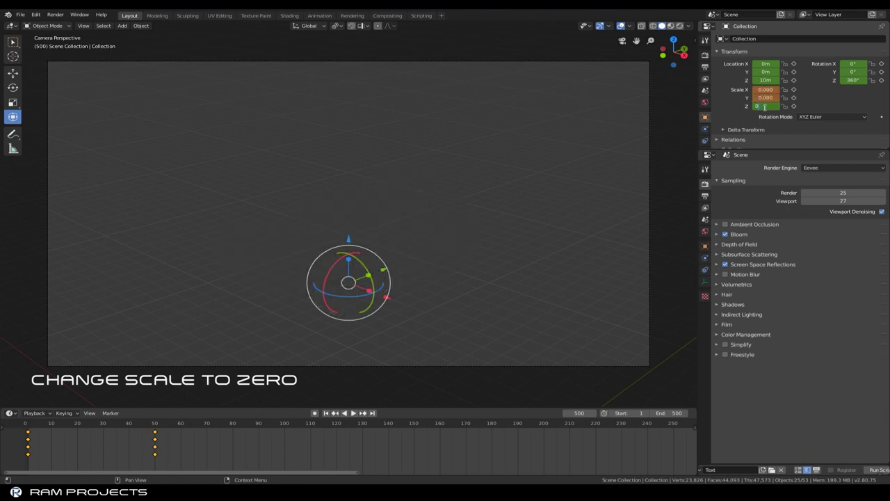
key(Return)
key(i)
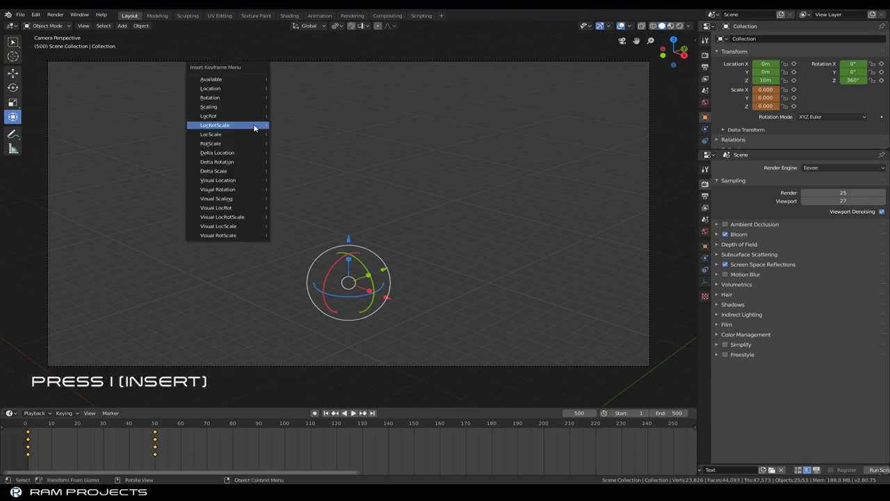
click(250, 126)
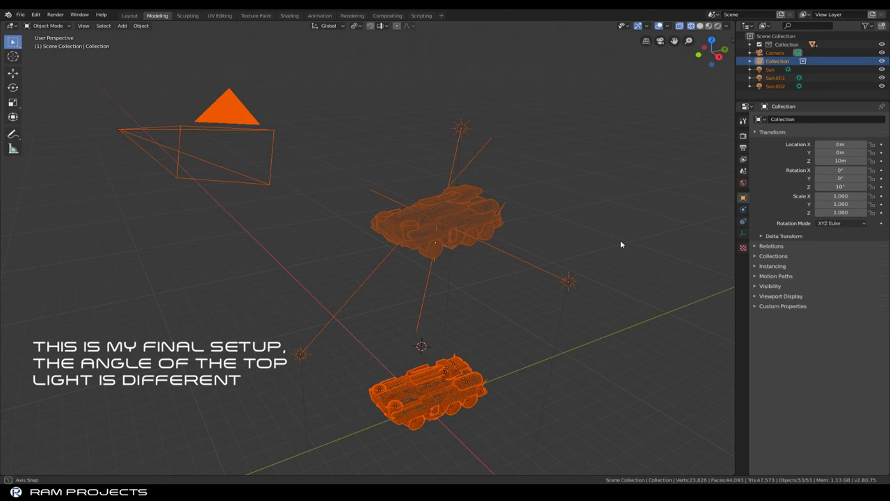
- Orbit the view to inspect the camera, three sun lights and both tanks
mouse_move(621, 245)
middle_down()
mouse_move(594, 250)
mouse_move(431, 219)
mouse_move(453, 215)
mouse_move(568, 245)
mouse_move(623, 244)
middle_up()
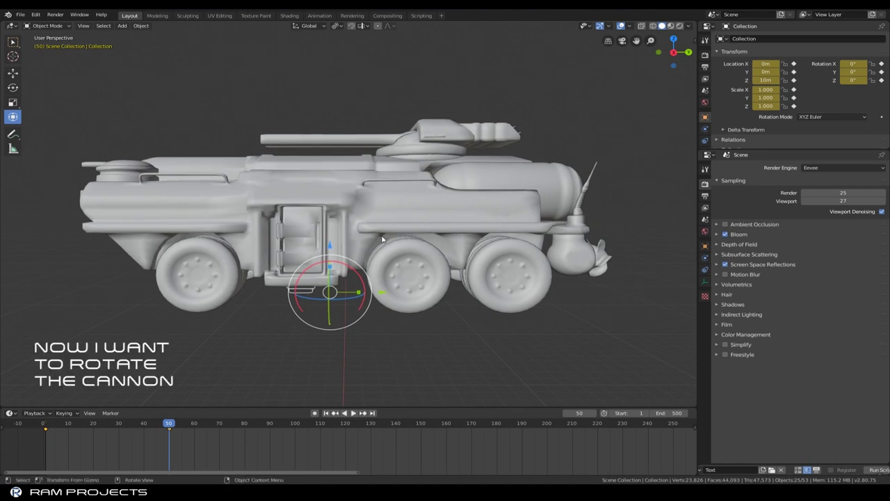
- Zoom out on the lower tank and switch the viewport to wireframe shading
scroll(381, 240, down, 2)
scroll(379, 243, down, 4)
scroll(369, 254, down, 2)
middle_drag(368, 254, 376, 185)
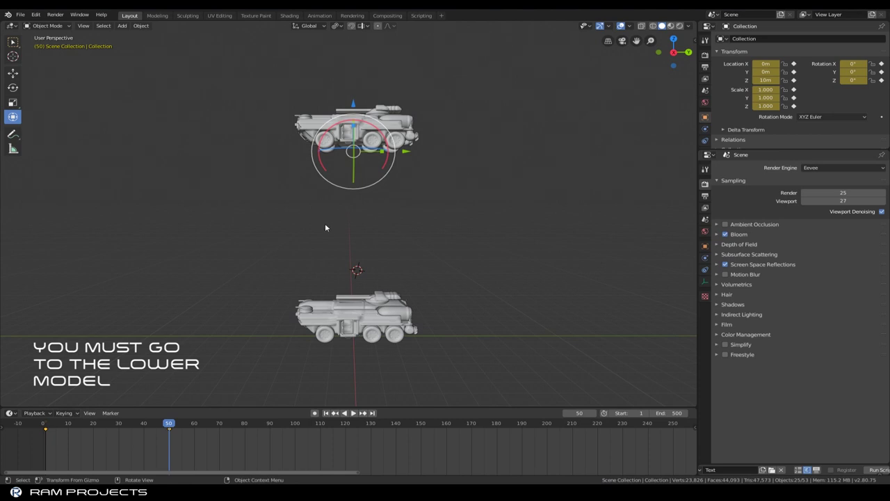
key(z)
click(258, 226)
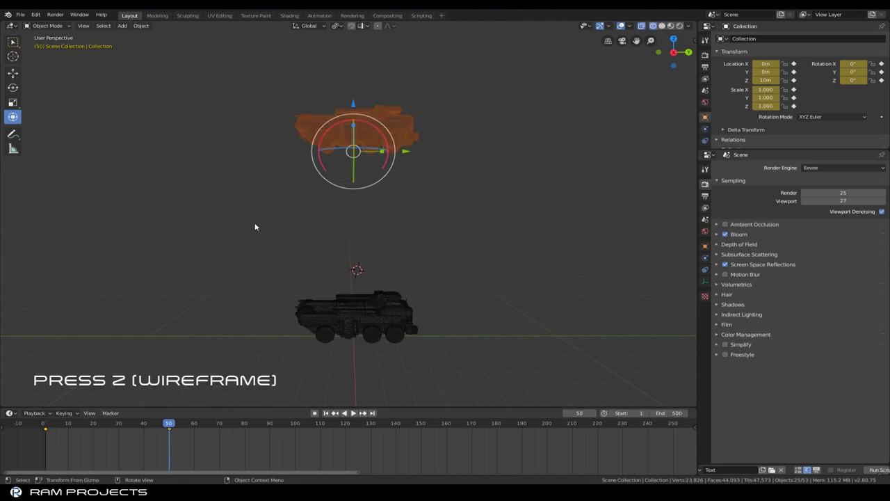
- Zoom in and select the gun barrel together with Gun_Main_Body1
mouse_move(369, 256)
shift+middle_down()
mouse_move(373, 232)
mouse_move(350, 181)
shift+middle_up()
scroll(344, 220, up, 4)
scroll(344, 220, up, 2)
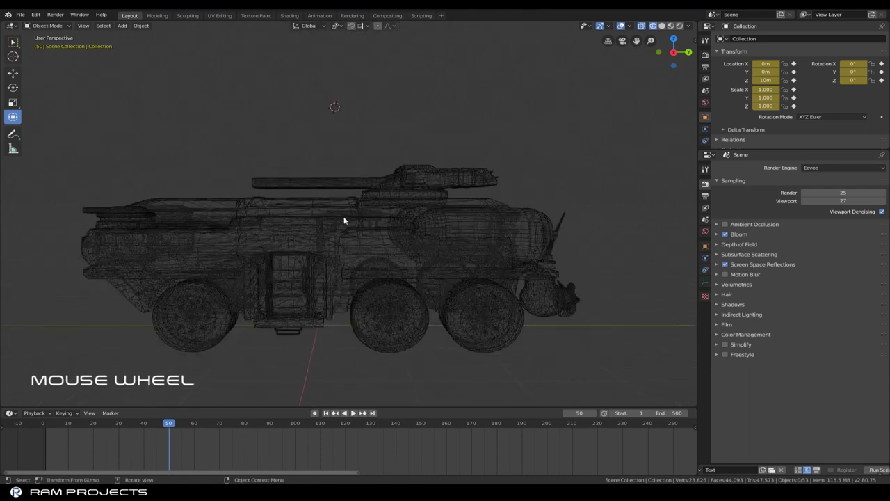
scroll(366, 240, up, 2)
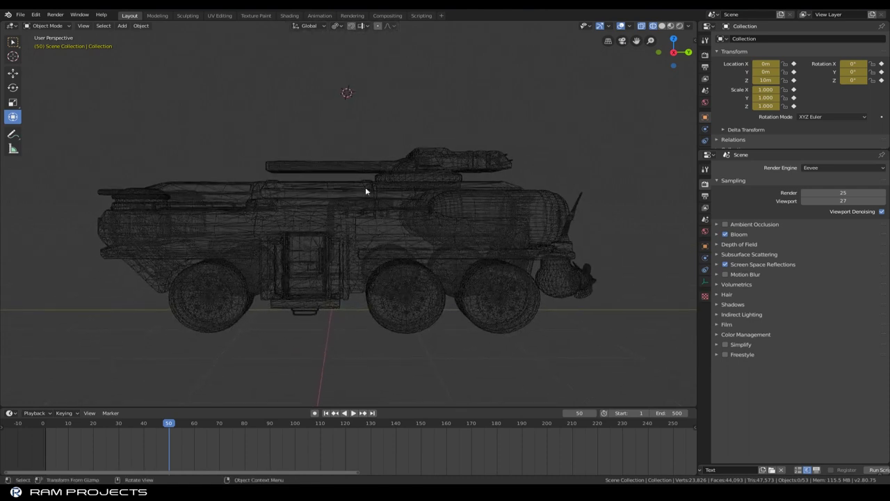
shift+click(347, 164)
shift+click(486, 169)
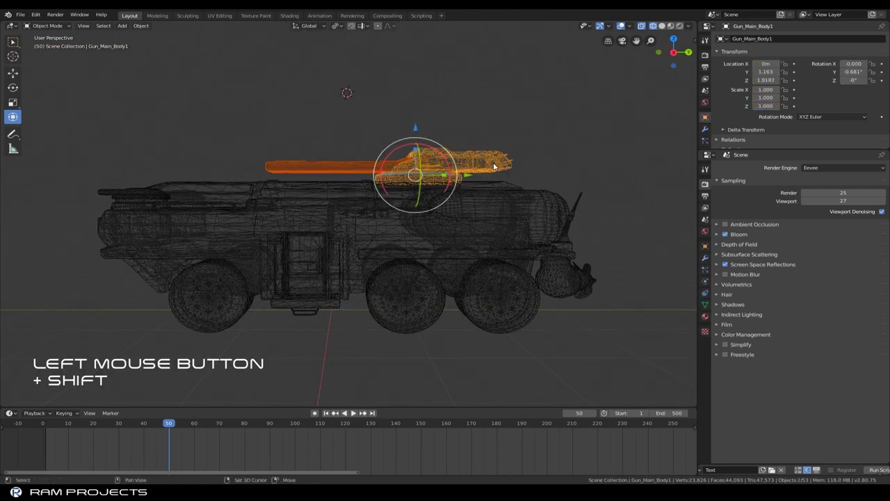
mouse_move(457, 202)
middle_down()
mouse_move(360, 236)
mouse_move(398, 188)
middle_up()
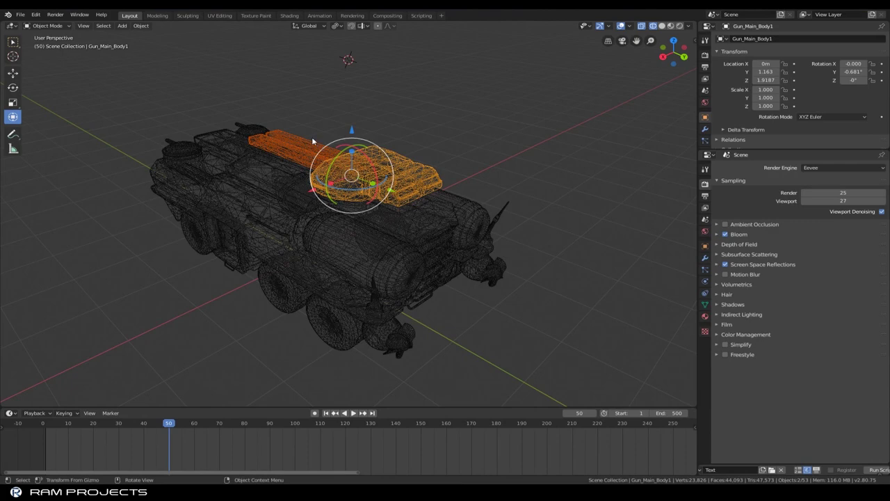
- Insert a LocRotScale keyframe for the turret at frame 50
key(i)
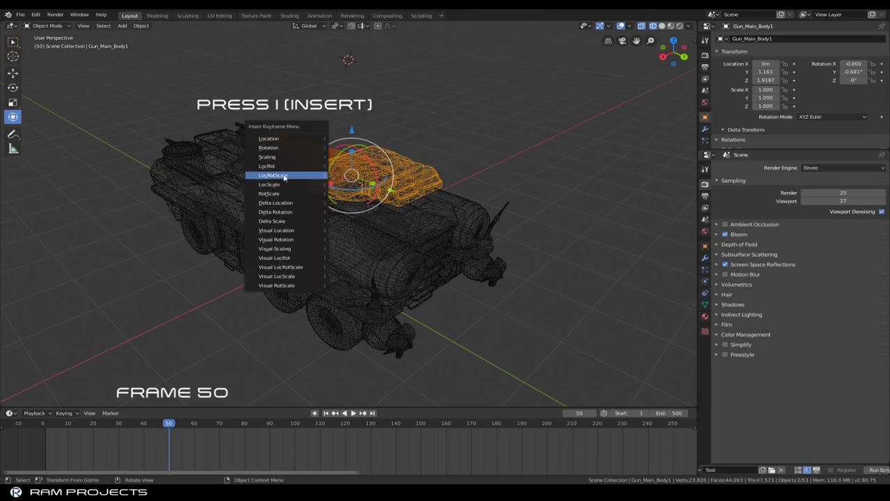
click(284, 177)
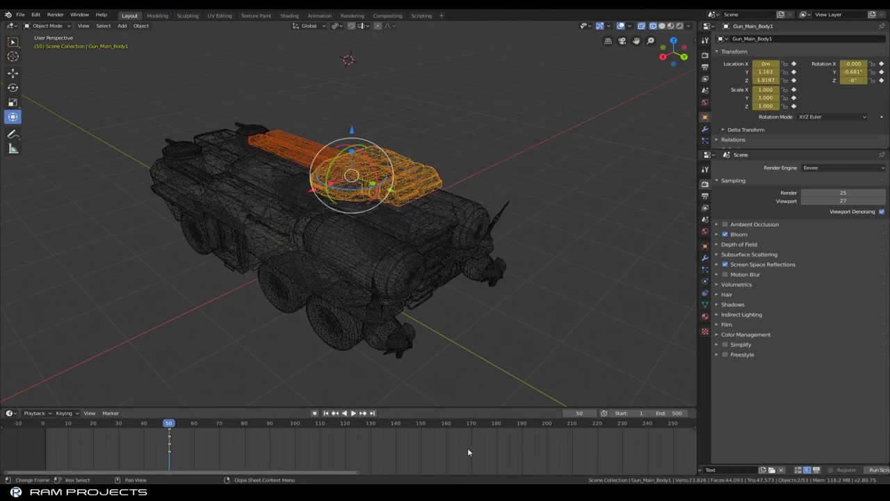
scroll(469, 449, down, 2)
scroll(469, 446, down, 1)
scroll(467, 451, down, 2)
scroll(467, 462, down, 1)
drag(469, 471, 583, 473)
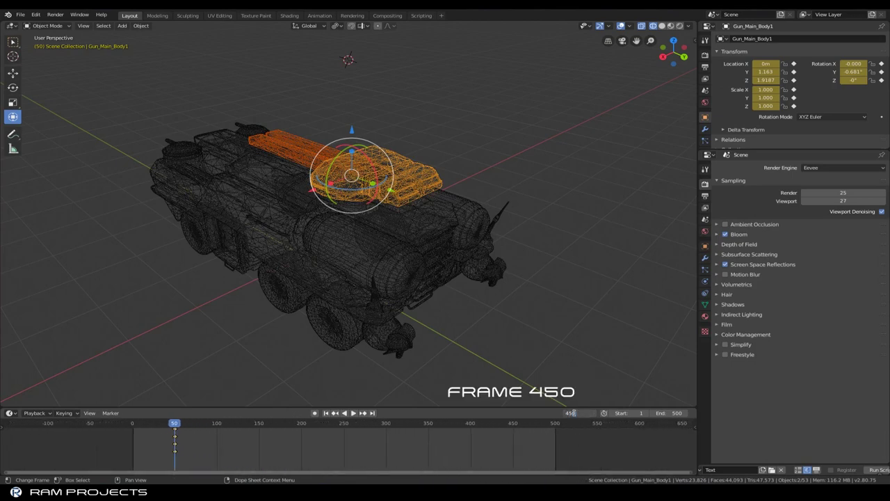
- Key the turret's LocRotScale again at frame 450, then scrub back and play
text(0)
key(Return)
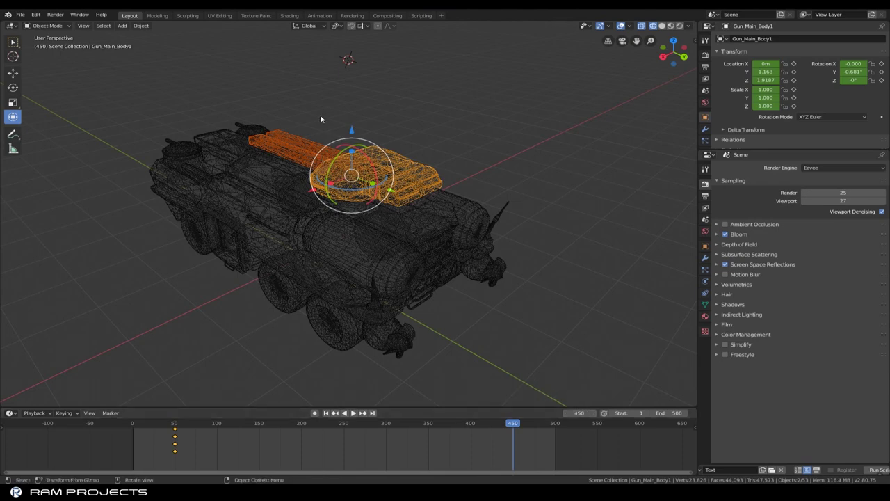
key(i)
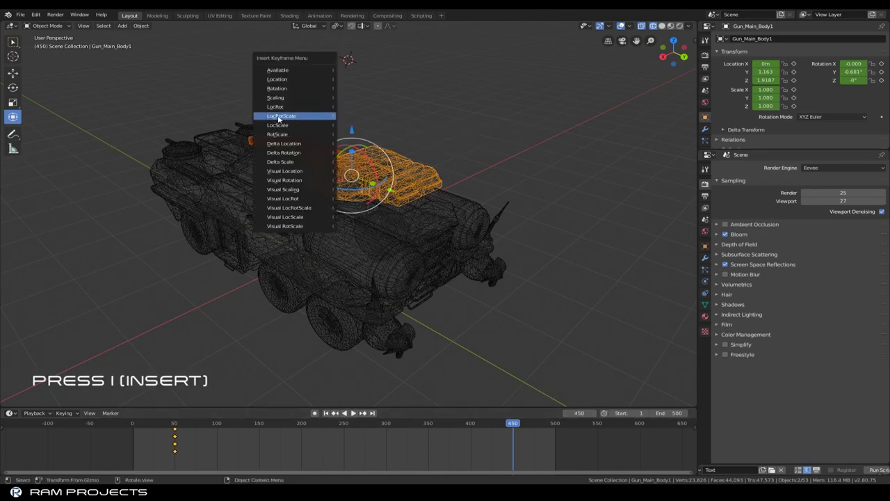
click(278, 116)
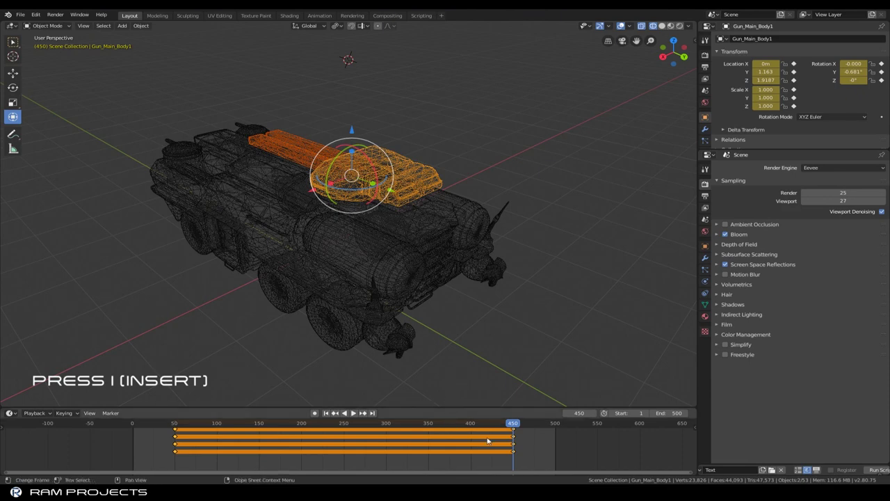
drag(514, 426, 292, 420)
key(space)
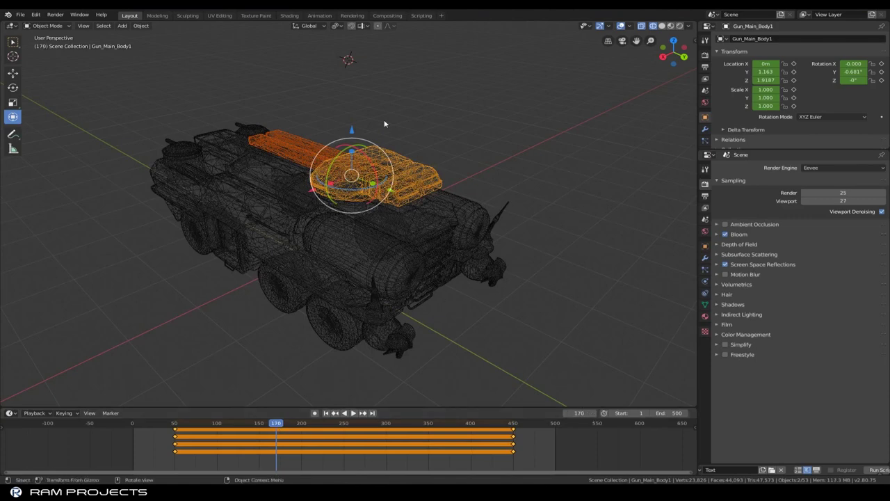
- Rotate the turret around Z and keyframe it at frame 170
key(r)
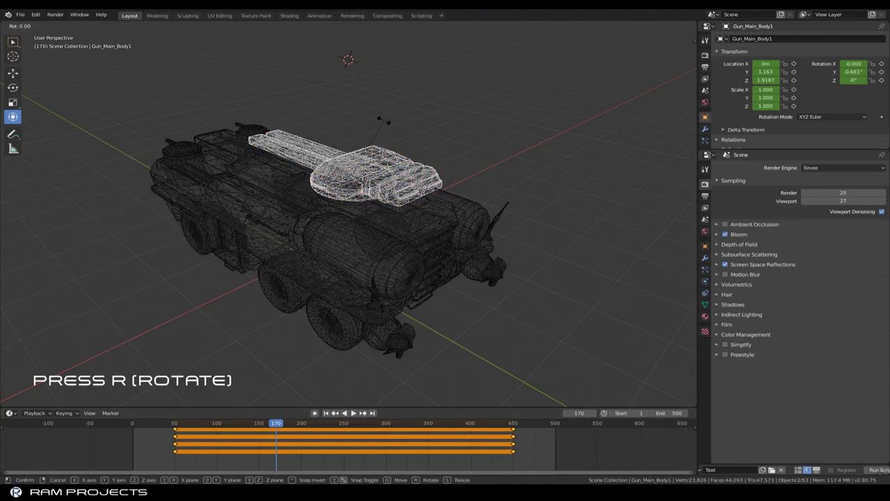
key(z)
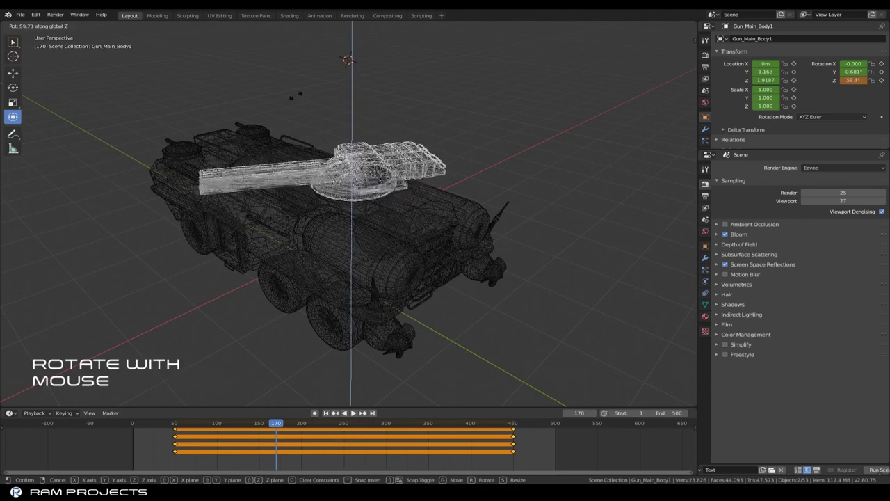
click(201, 110)
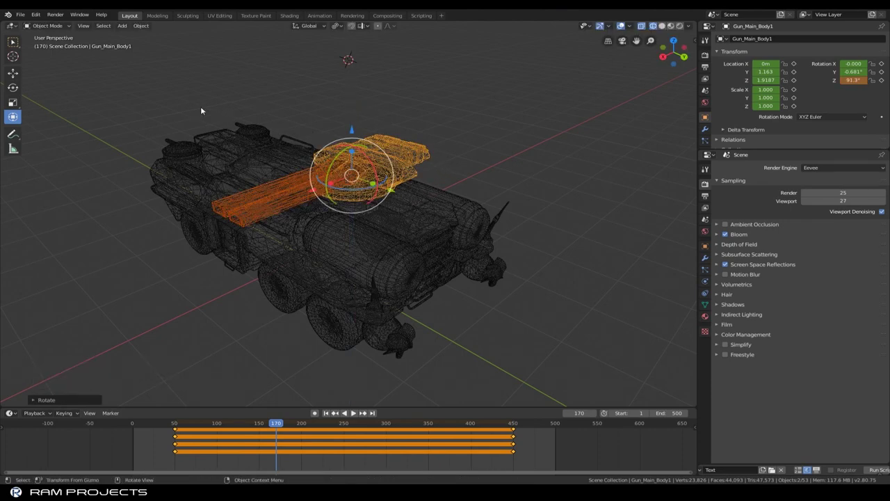
key(i)
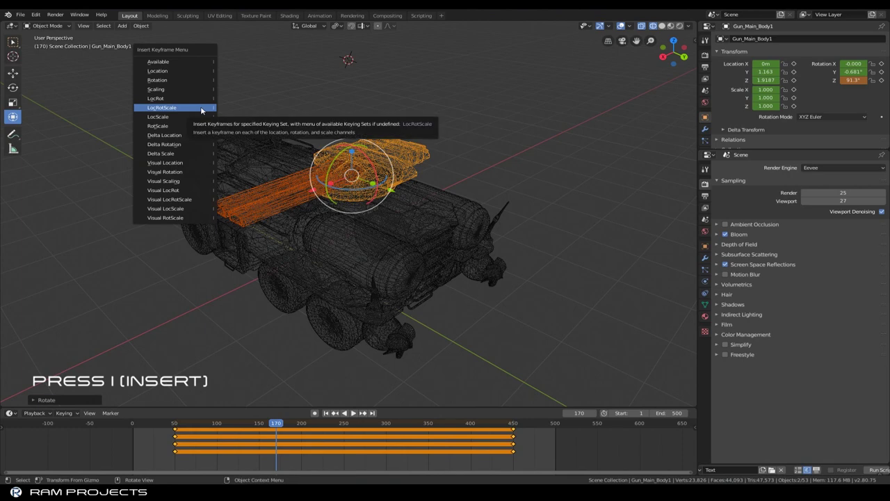
click(201, 109)
mouse_move(276, 424)
mouse_down()
mouse_move(396, 435)
mouse_move(388, 430)
mouse_up()
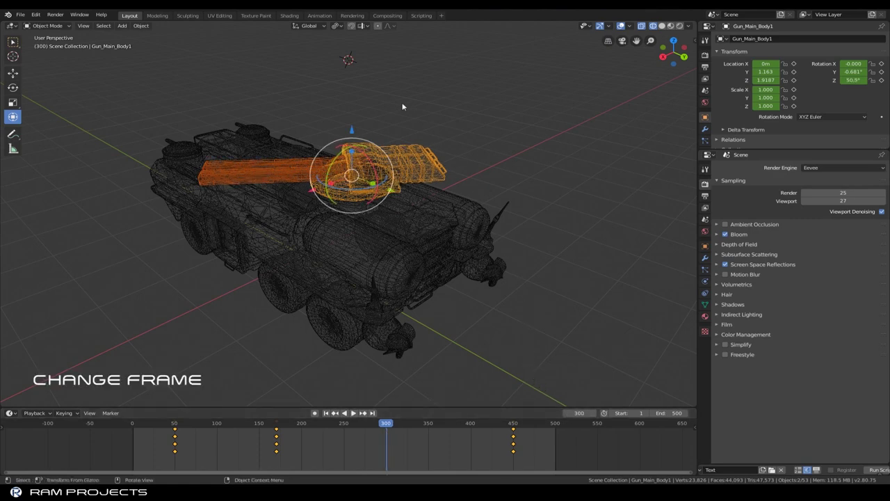
- Rotate the turret to about -84.6° on Z, key it at frame 300, return to frame 1
key(r)
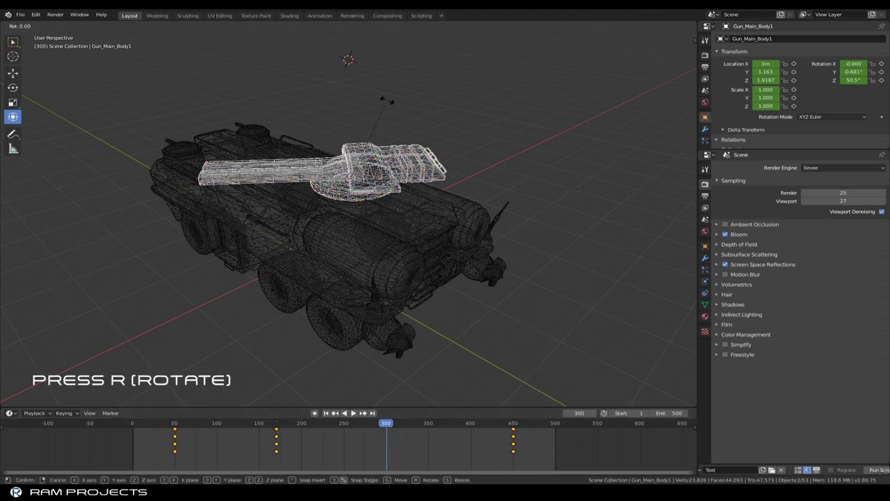
key(z)
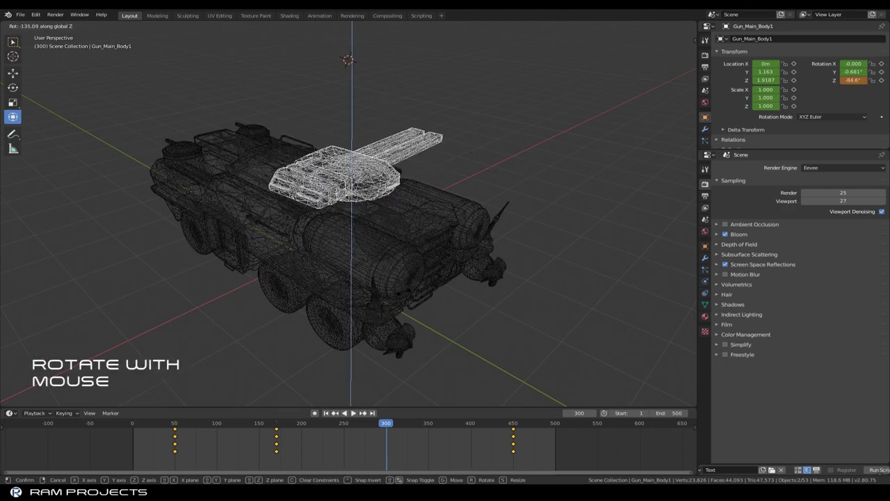
click(404, 296)
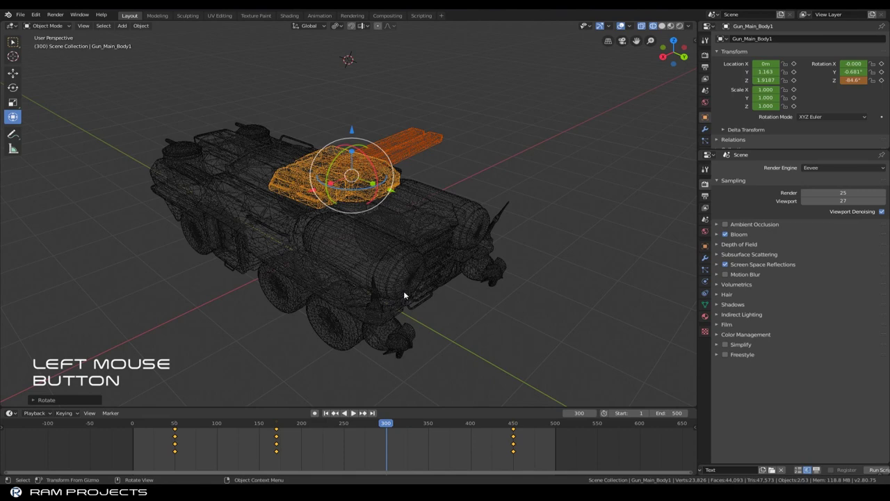
key(i)
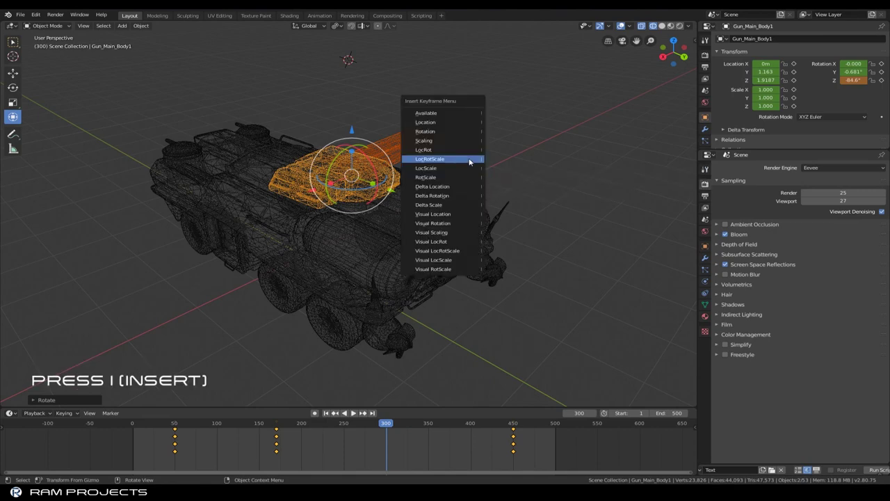
click(470, 162)
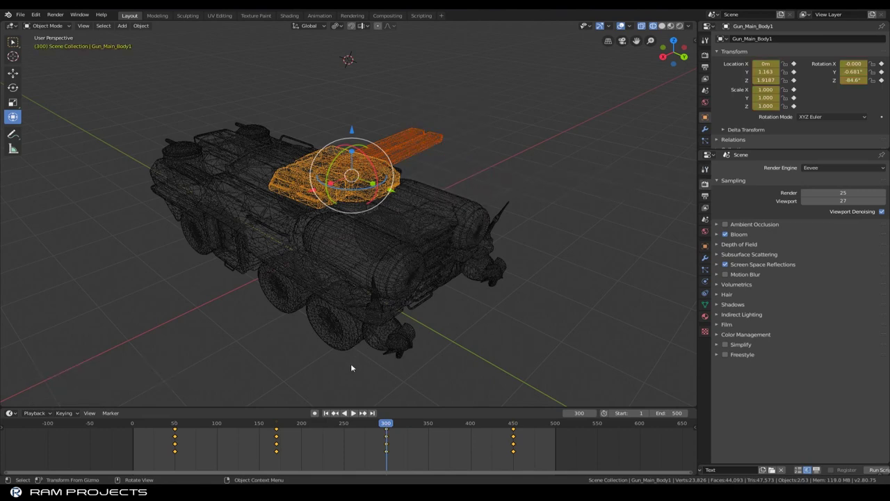
click(327, 413)
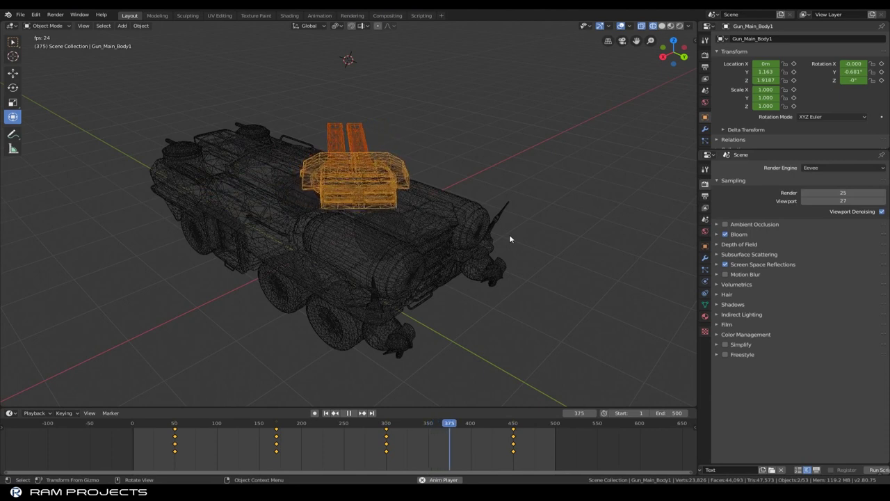
- Stop playback, view through the scene camera in solid shading, and return to frame 1
click(349, 413)
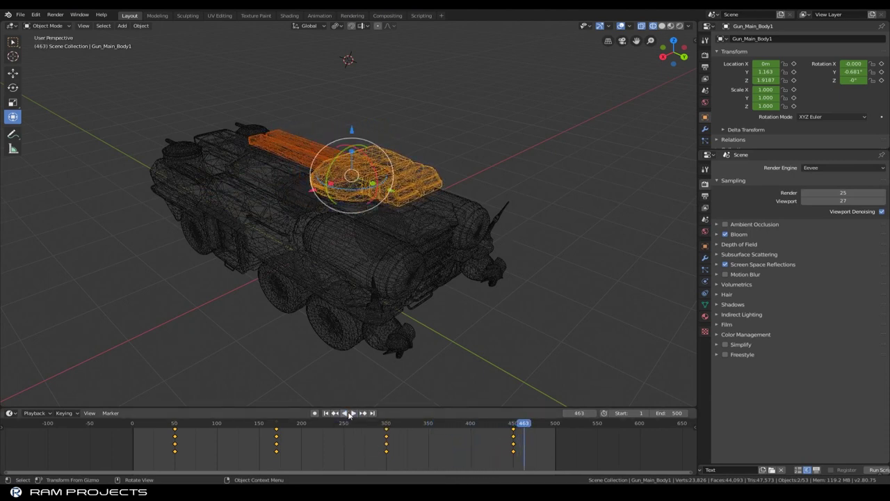
click(622, 42)
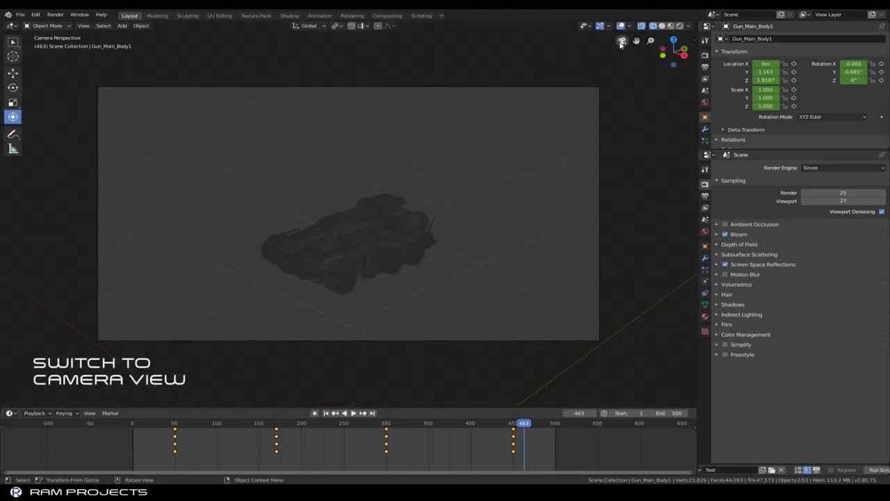
key(z)
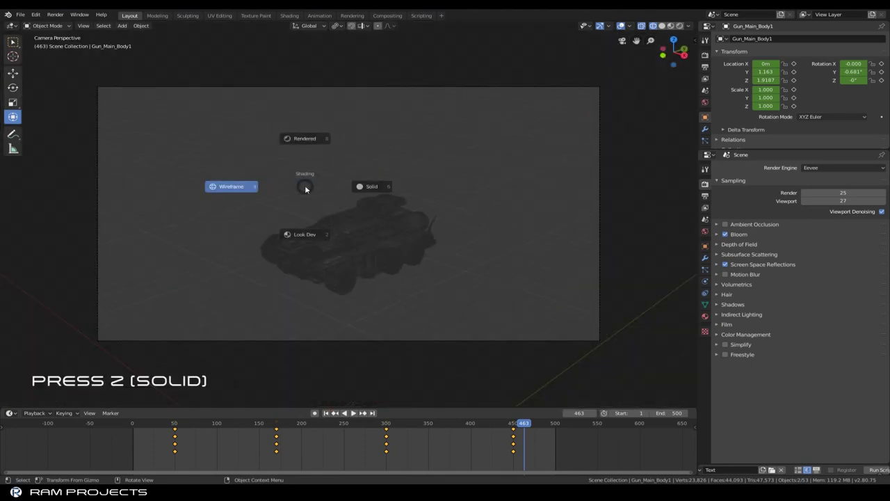
click(372, 189)
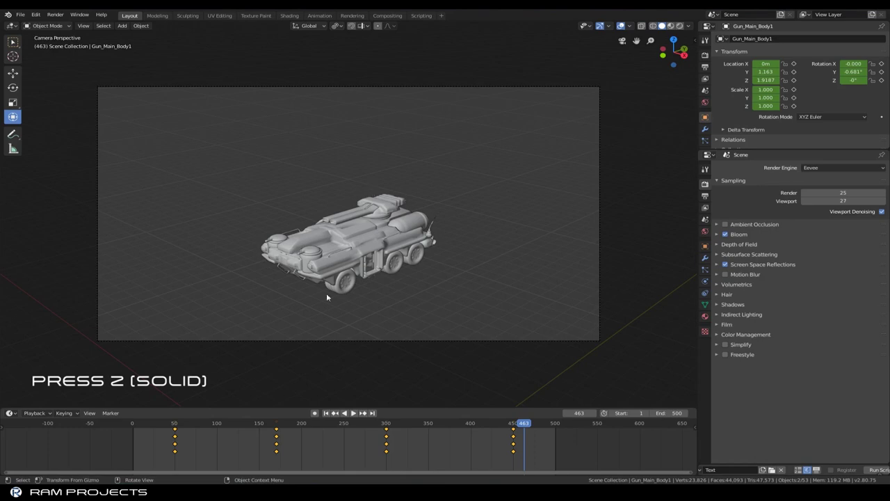
click(326, 413)
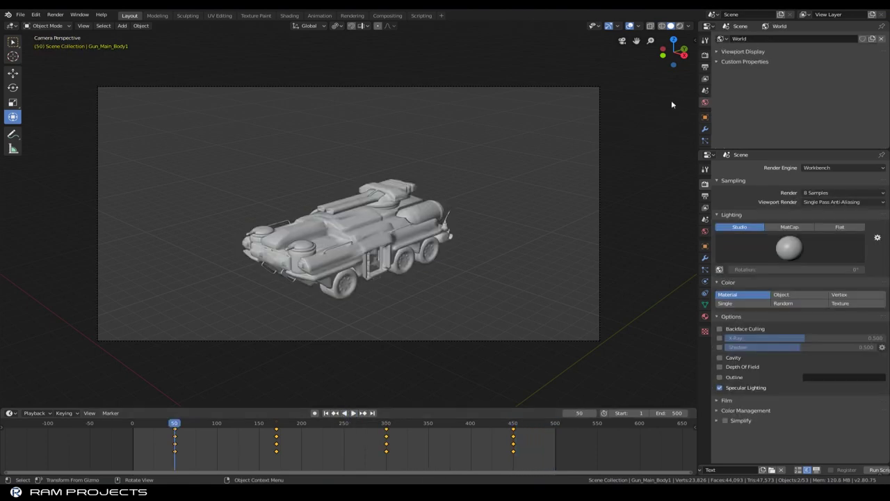
- Set the output resolution to 1280 × 720 and the frame rate to 30 fps
click(705, 67)
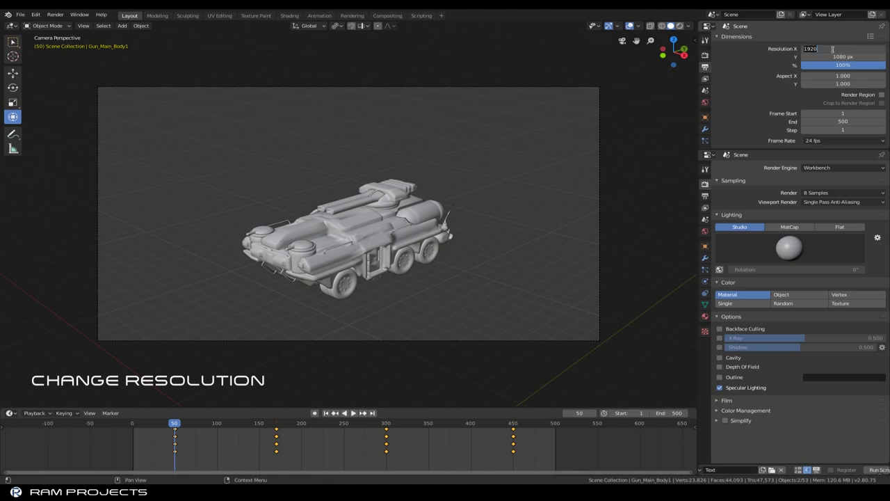
key(Return)
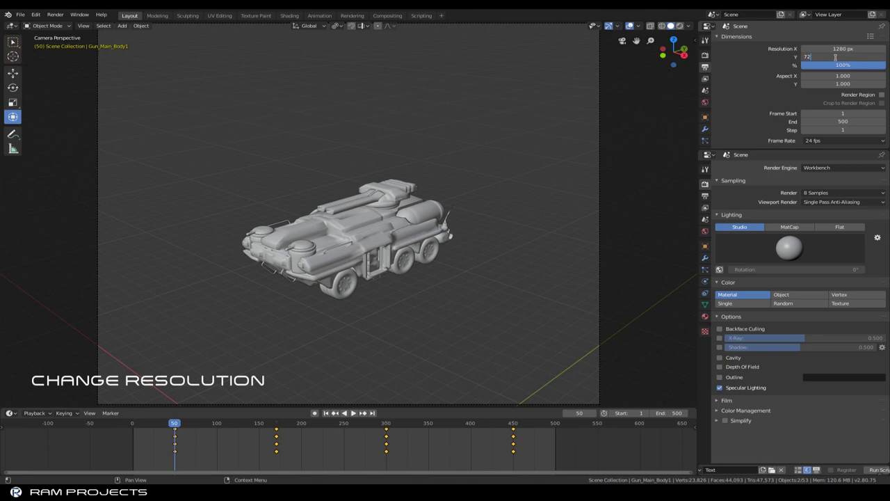
text(0)
key(Return)
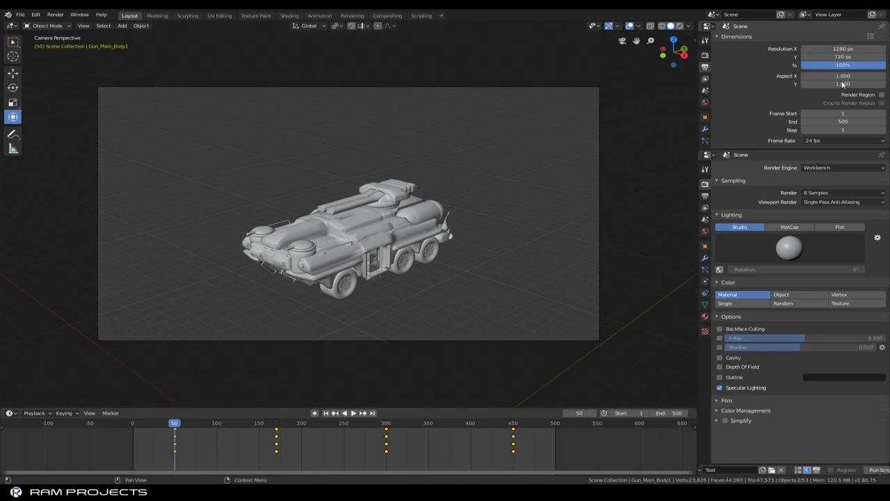
scroll(835, 108, down, 1)
click(834, 125)
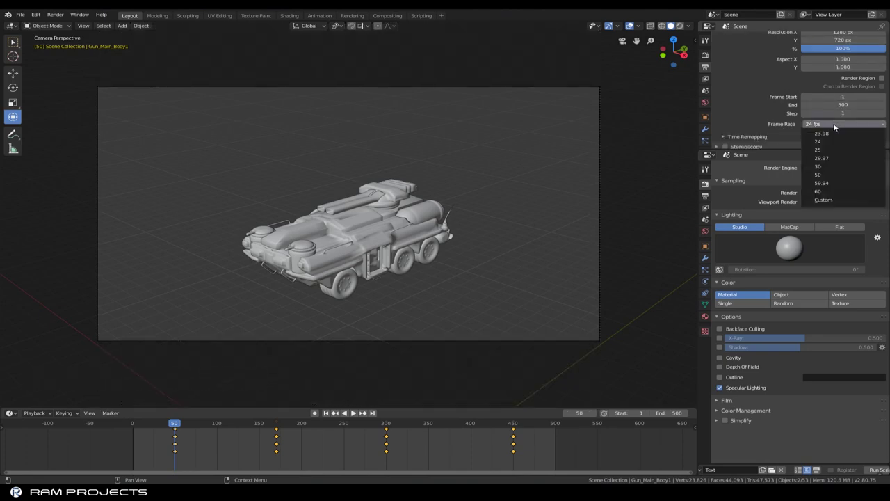
click(830, 167)
scroll(775, 96, down, 4)
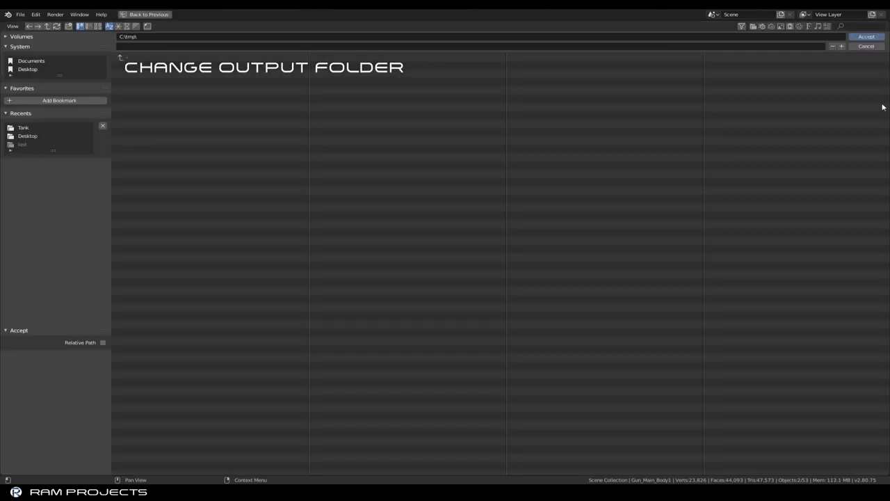
- Set the render output folder to the Desktop
click(25, 70)
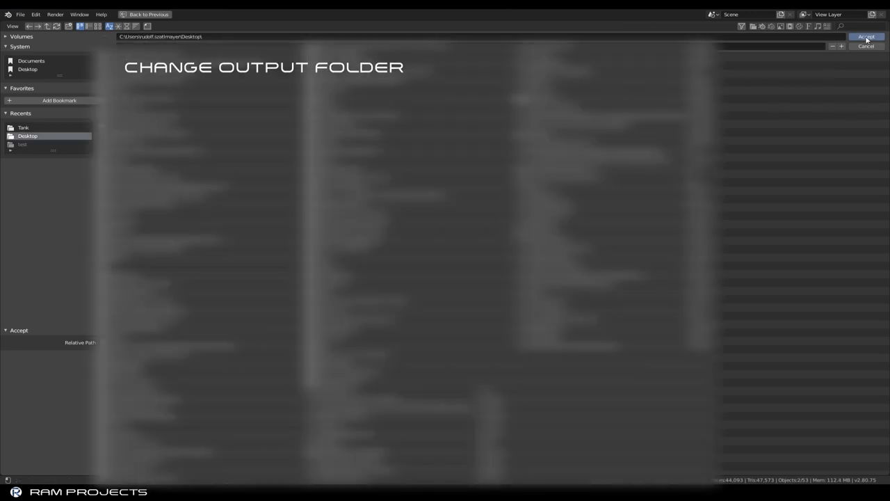
click(866, 37)
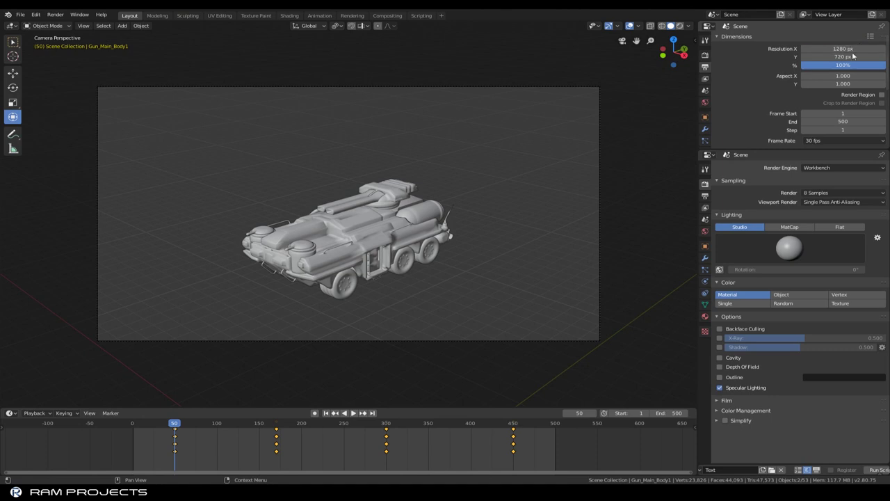
scroll(831, 111, down, 2)
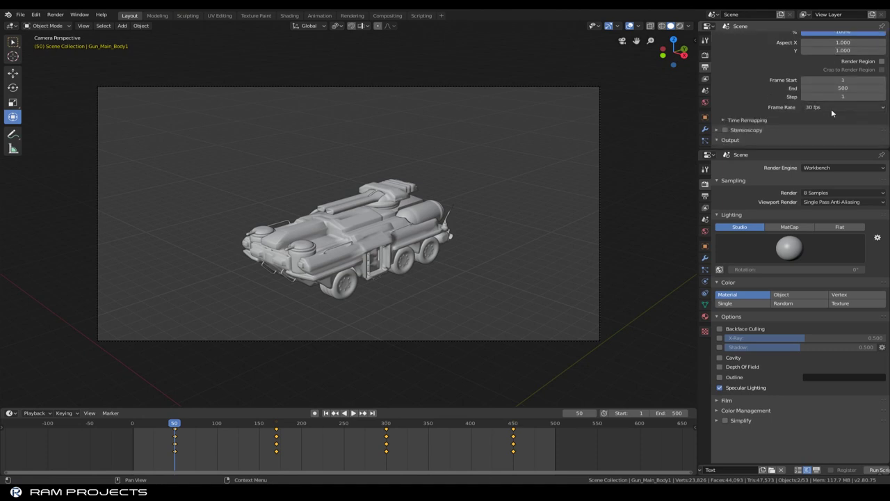
scroll(831, 108, down, 2)
- Set the output file format to AVI JPEG
click(831, 108)
scroll(831, 108, down, 2)
click(829, 116)
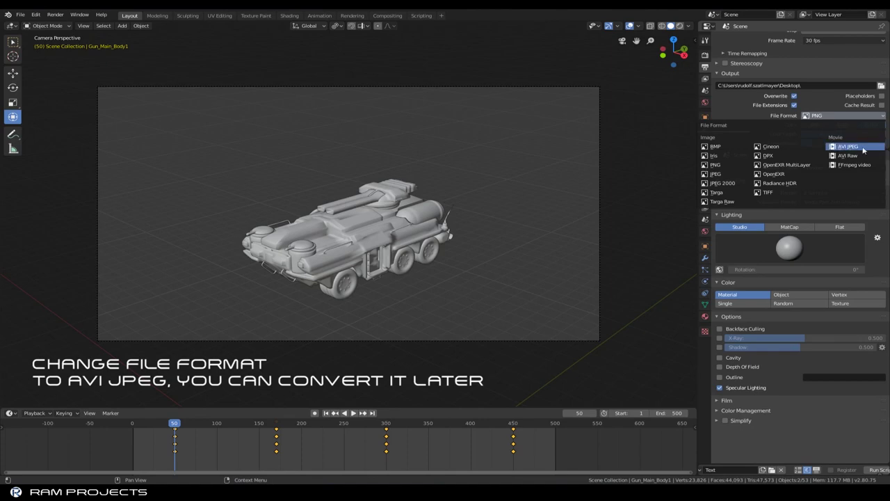
click(847, 148)
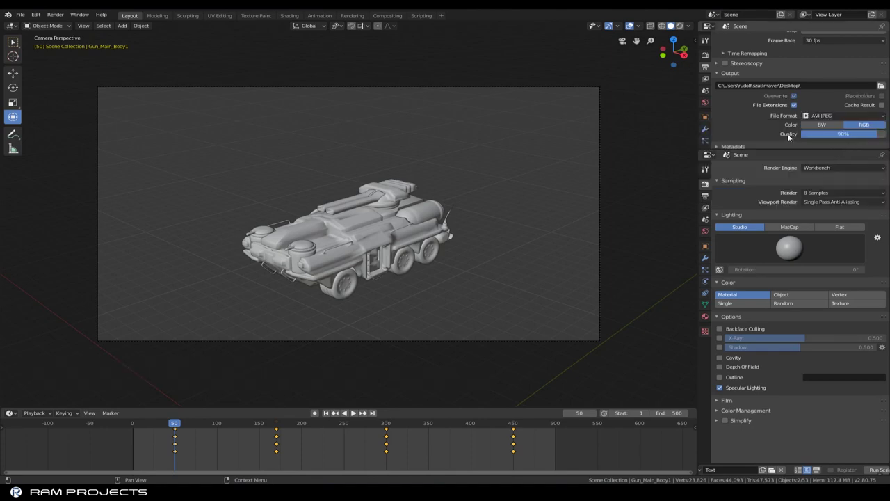
scroll(829, 104, down, 1)
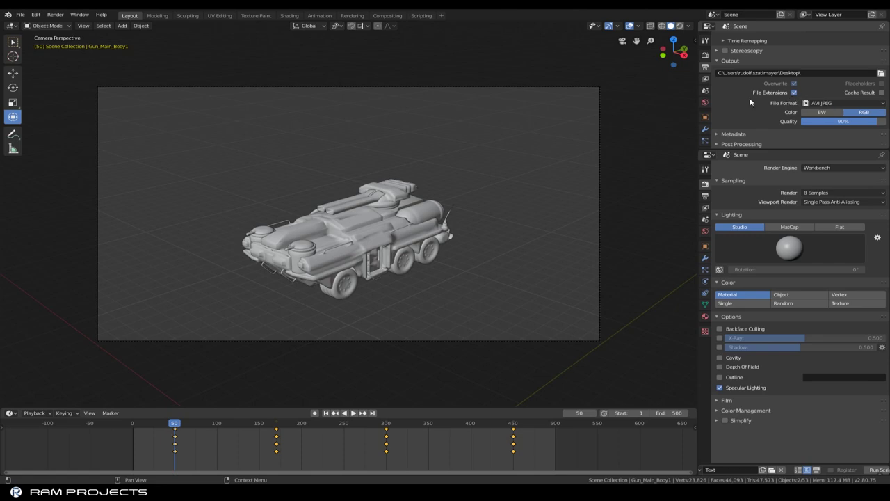
click(706, 56)
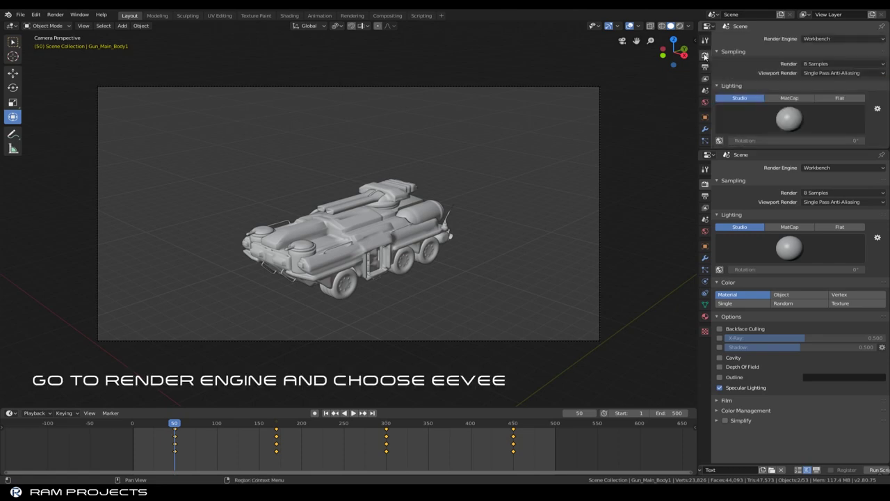
- Switch the render engine to Eevee and render the full animation
click(829, 40)
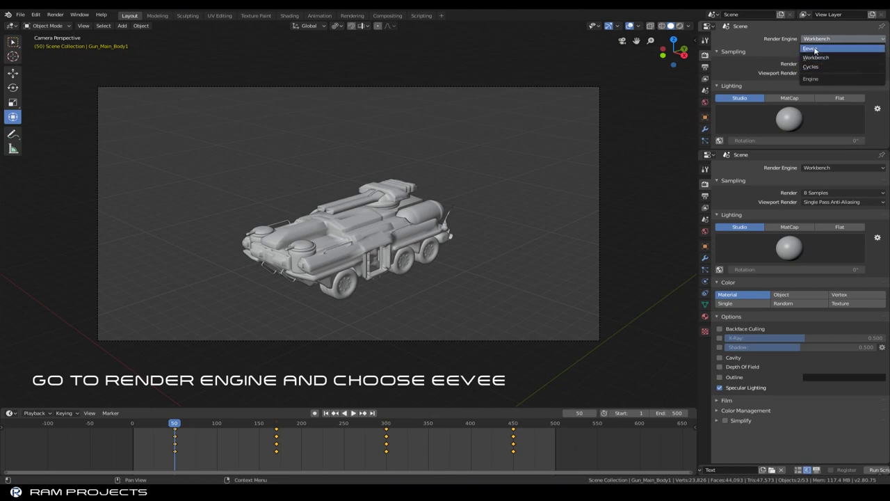
click(815, 50)
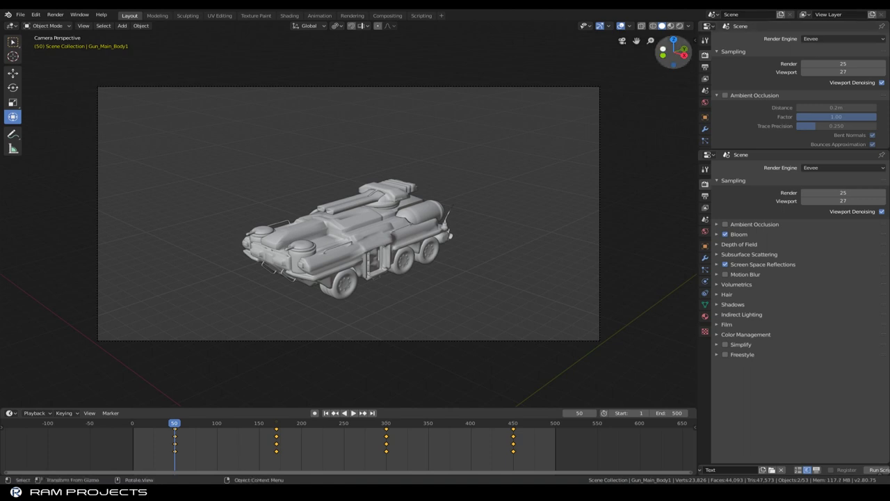
click(56, 14)
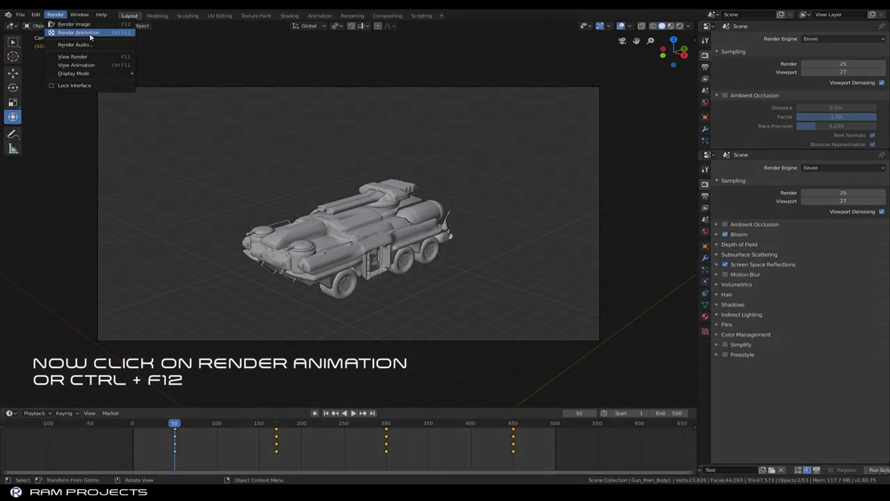
click(89, 35)
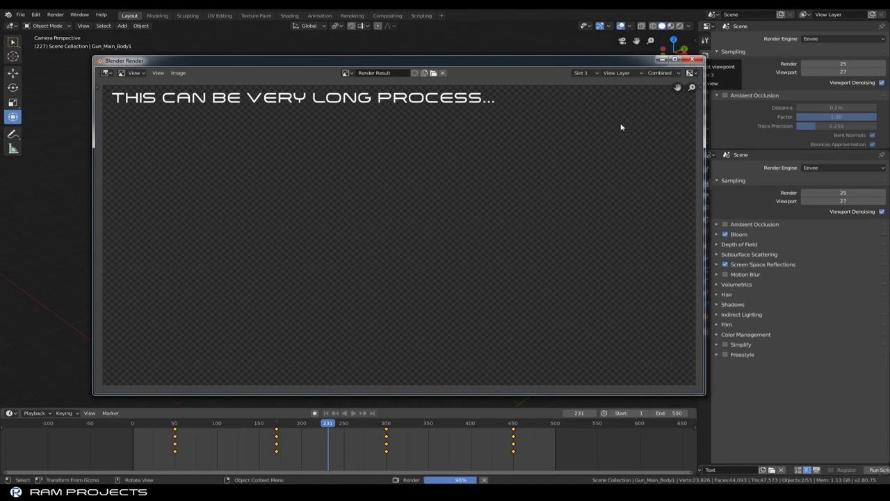